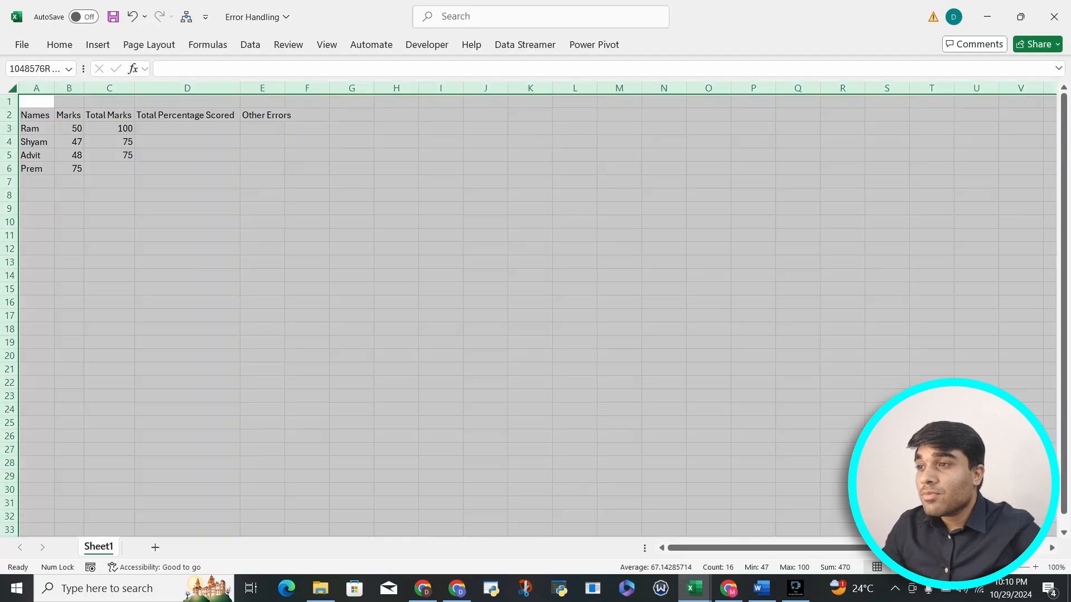
Bold the header row A2:E2 and autofit all column widths to their contents
key(alt+h)
key(o)
key(i)
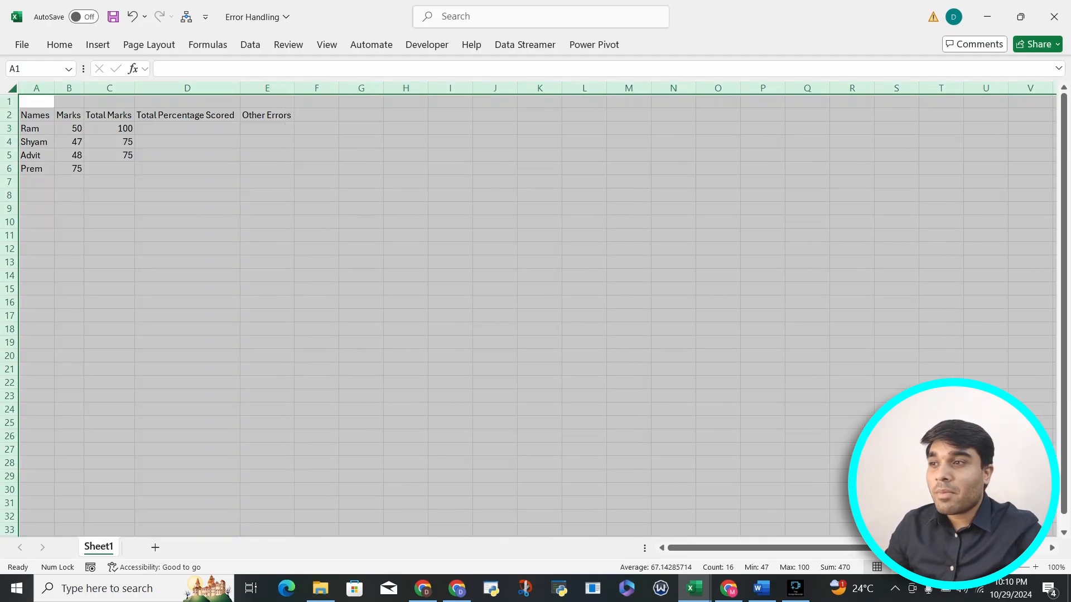
drag(36, 115, 267, 115)
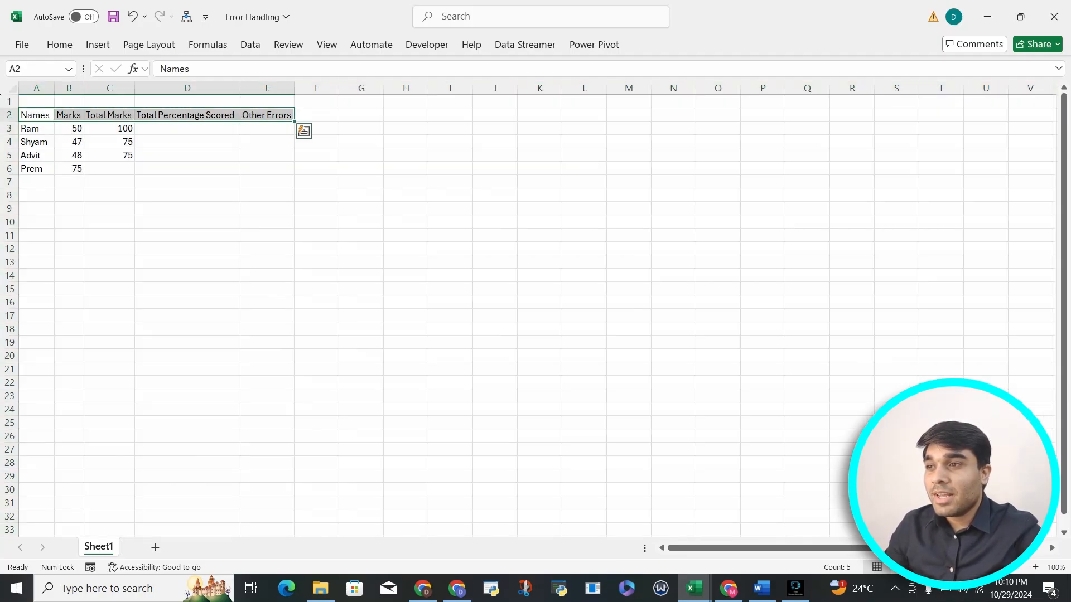
key(ctrl+b)
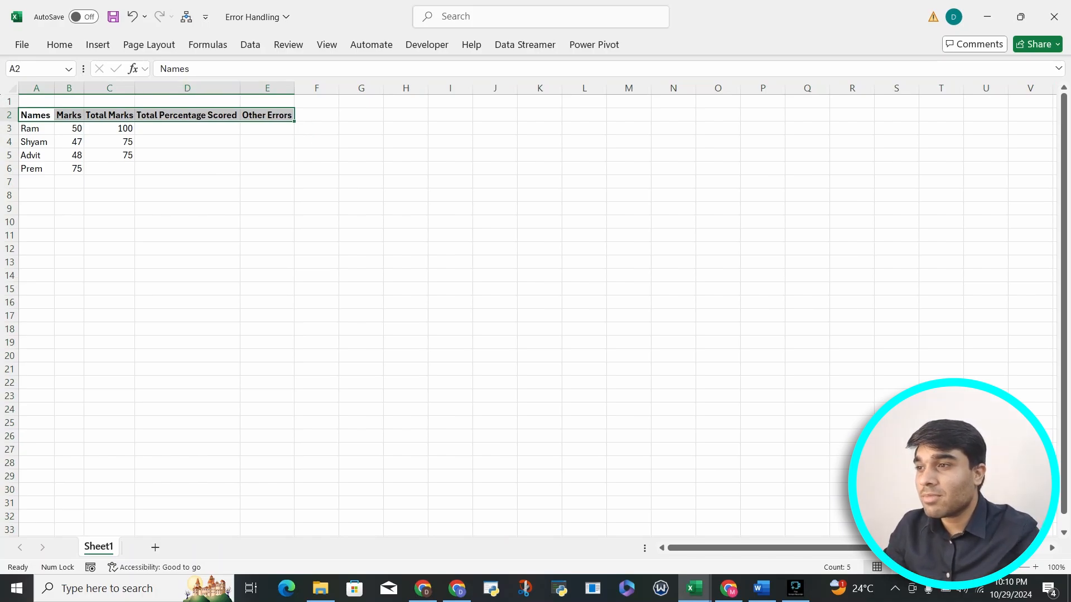
click(12, 88)
double_click(54, 88)
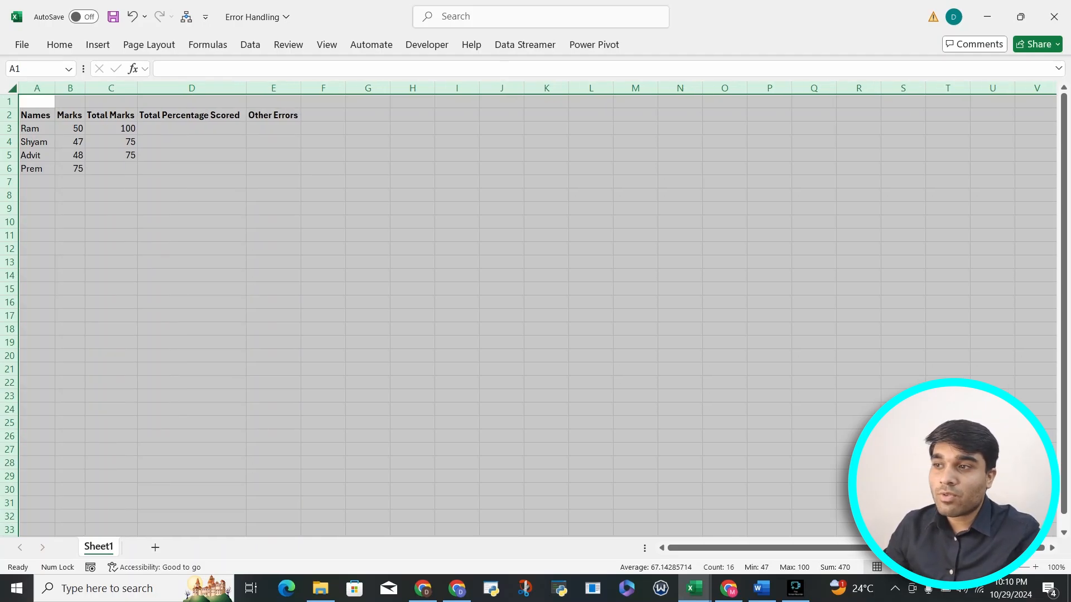
drag(30, 128, 31, 168)
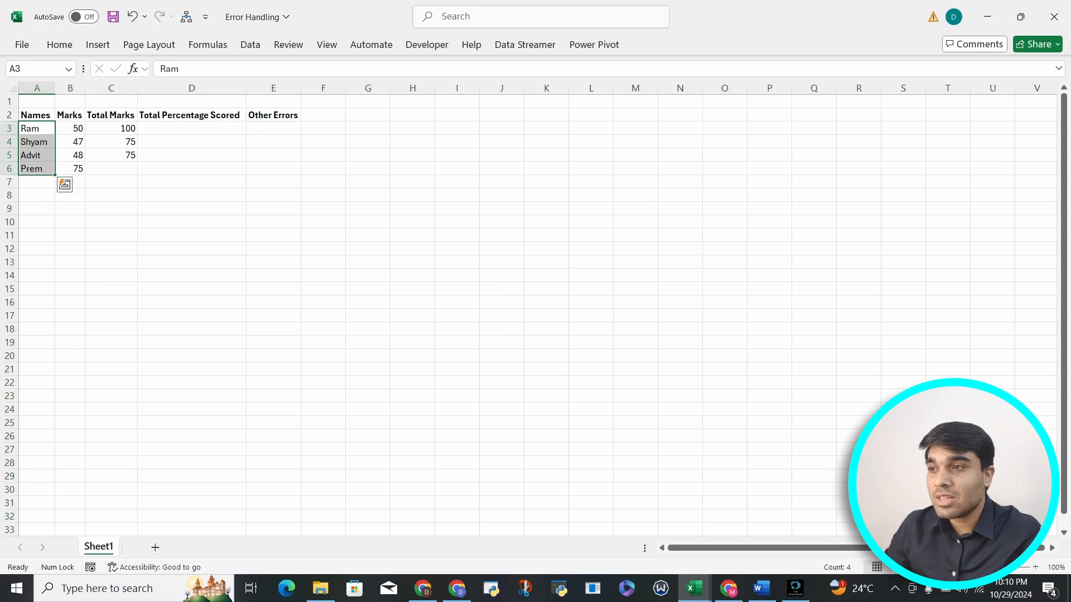
drag(70, 128, 69, 168)
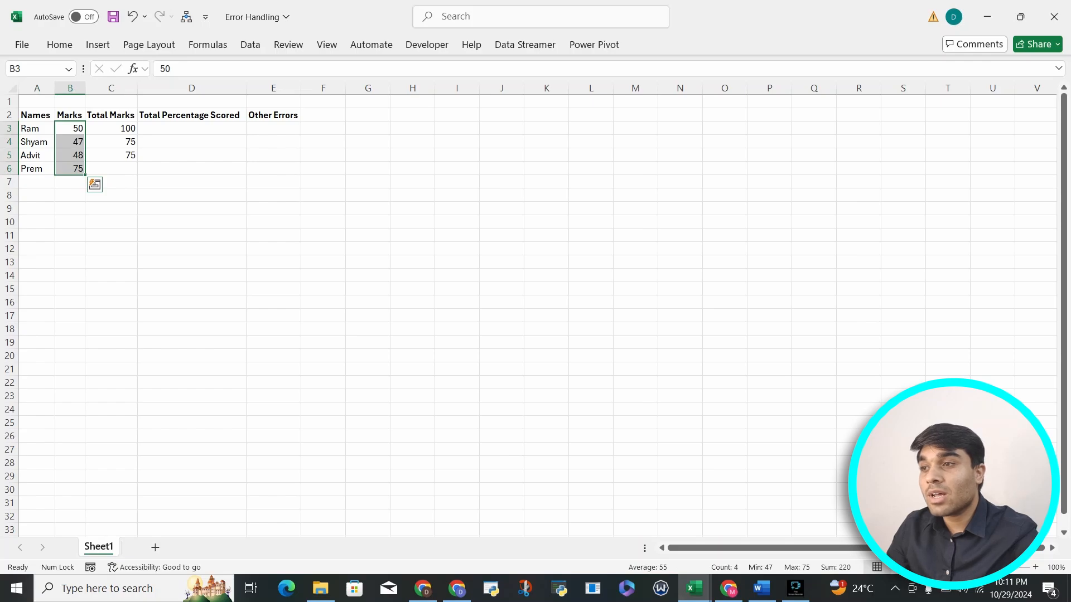
click(111, 168)
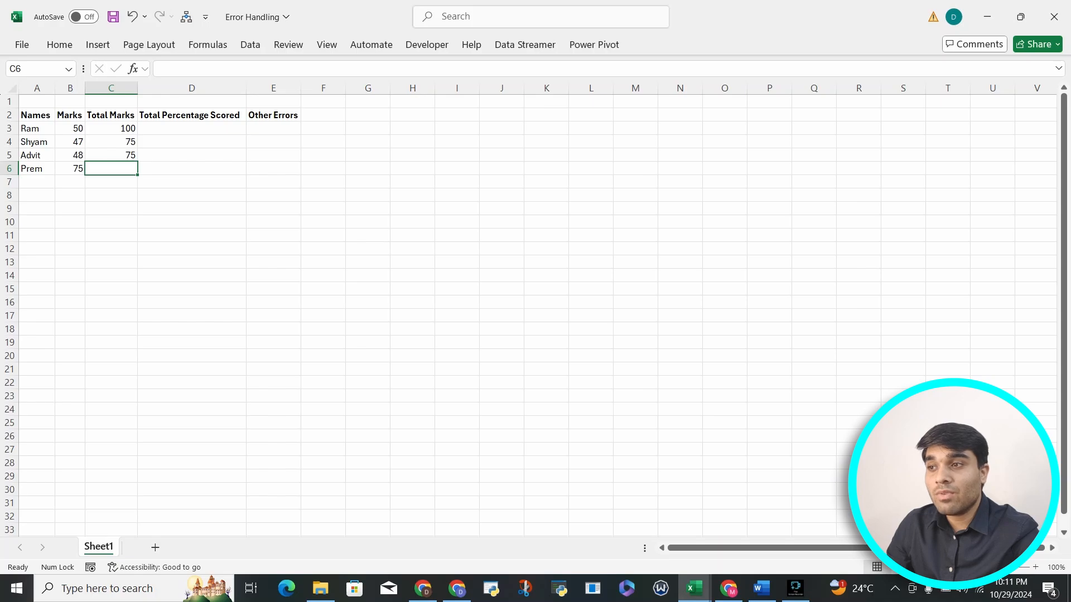
Enter the formula =B3/C3 in D3 to divide the marks by the total marks
click(191, 128)
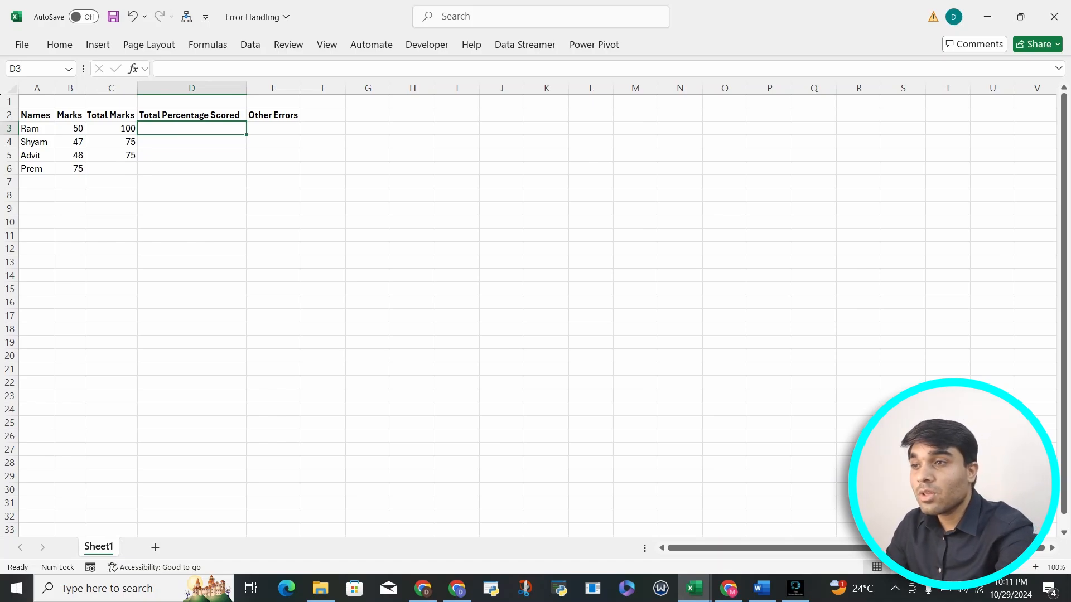
text(=)
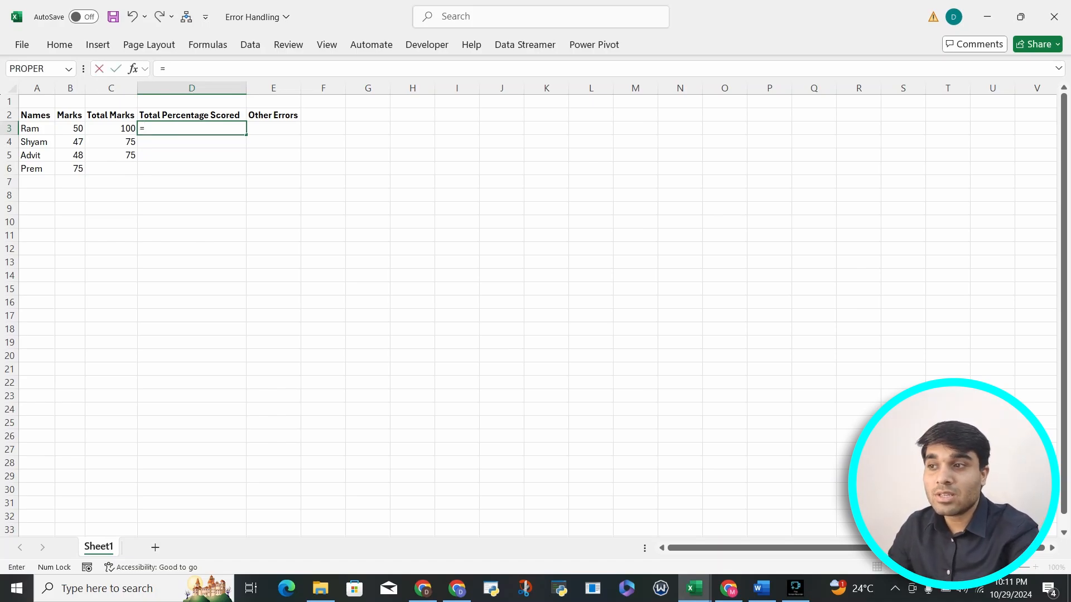
key(Left)
key(Left)
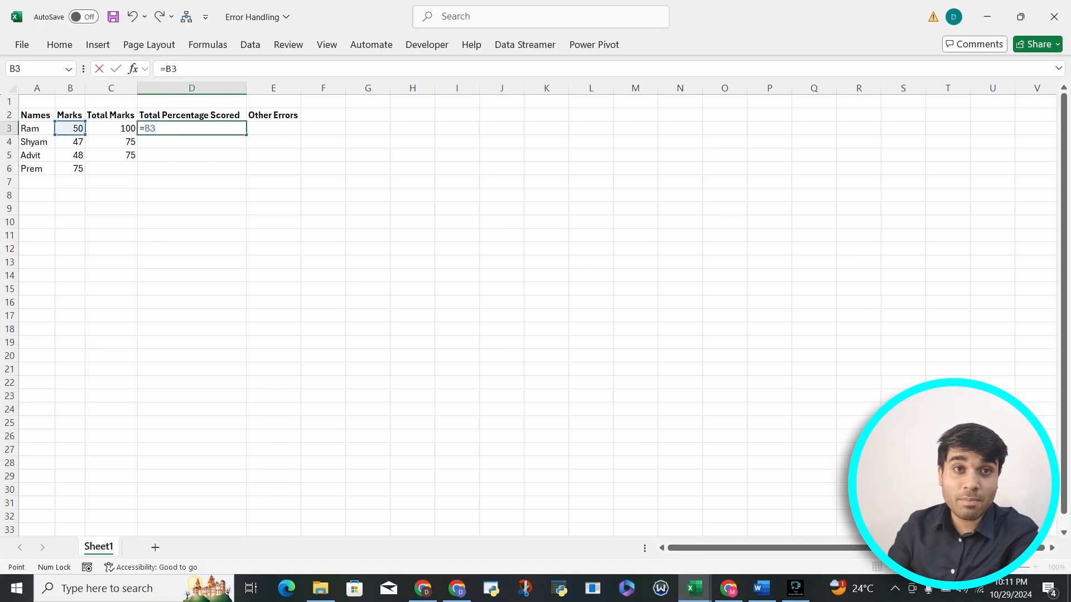
text(/)
key(Left)
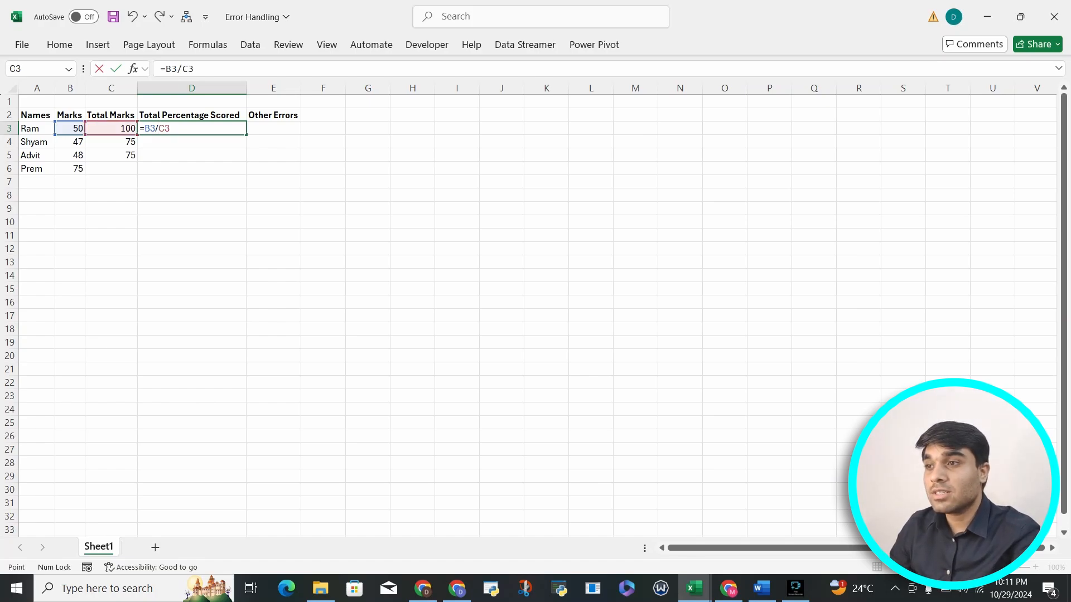
key(ctrl+Return)
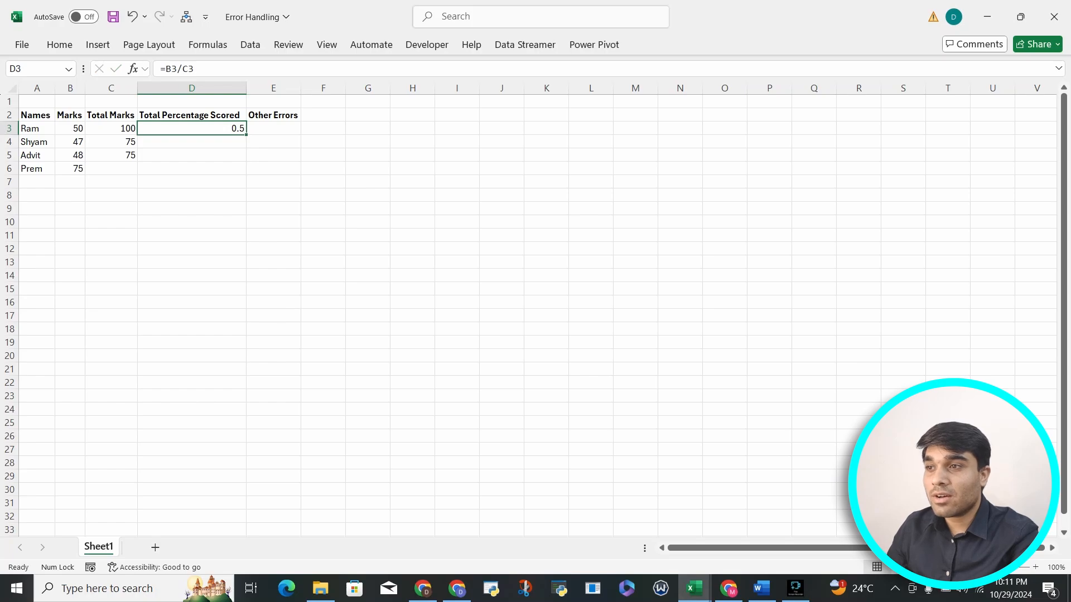
Fill the D3 formula down through D6 and inspect the copied formulas
key(shift+Down)
key(shift+Down)
key(shift+Down)
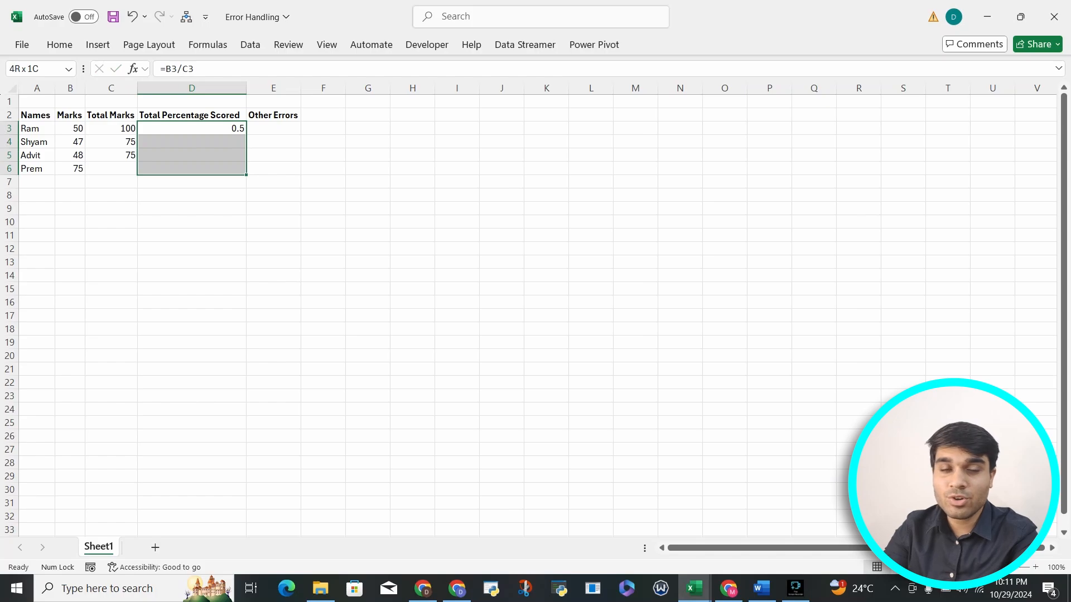
key(ctrl+d)
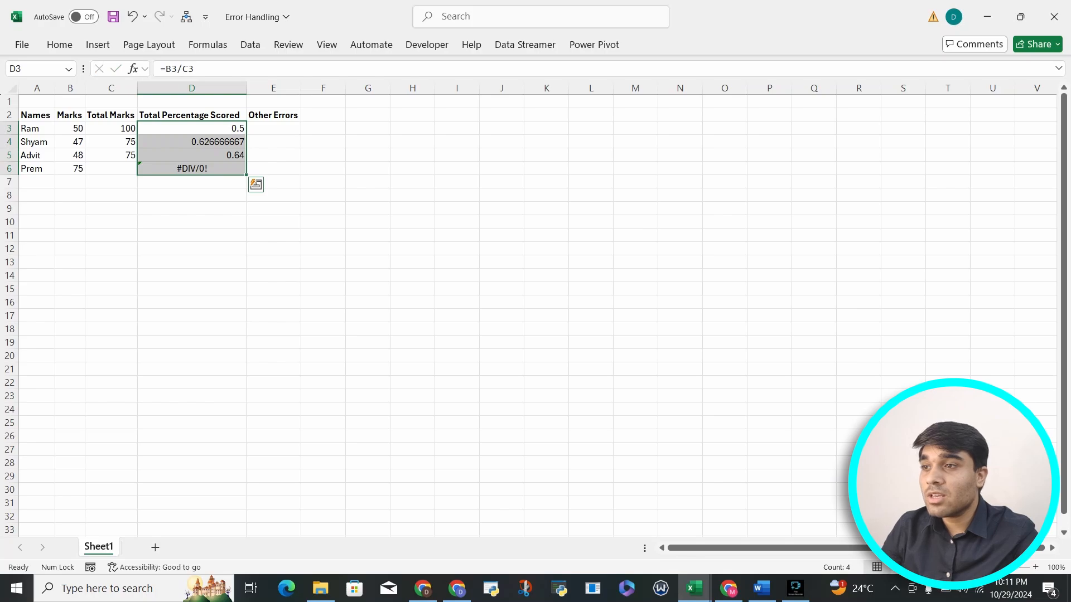
click(192, 129)
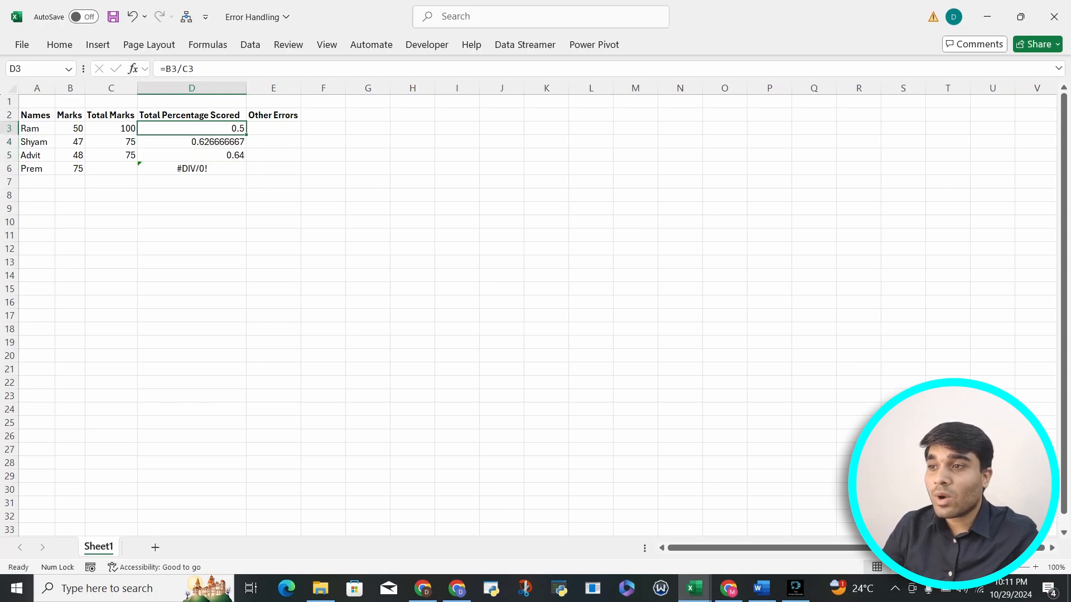
click(192, 155)
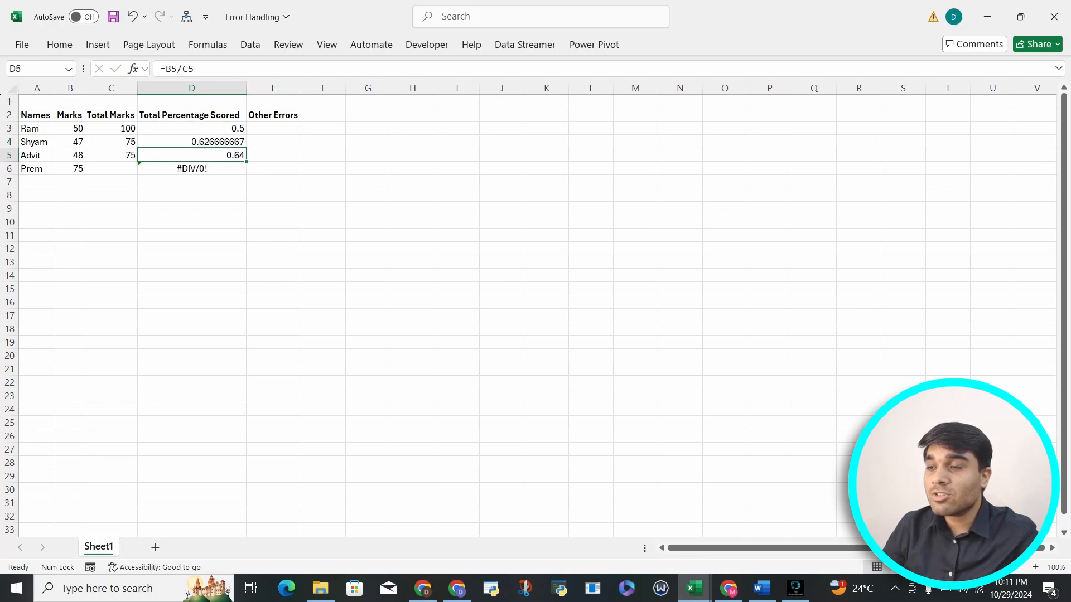
click(192, 142)
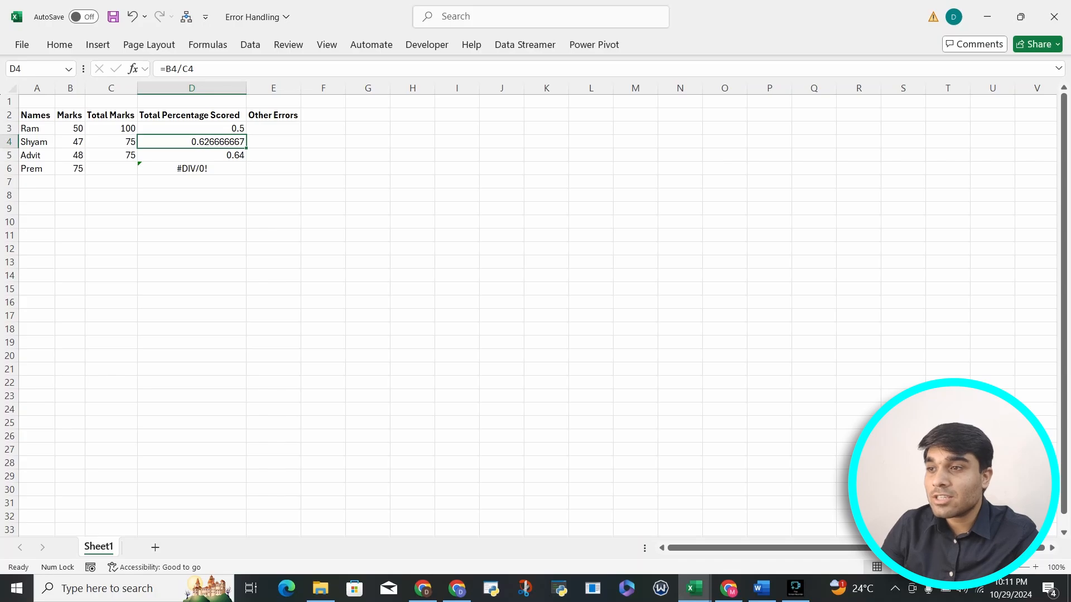
click(192, 169)
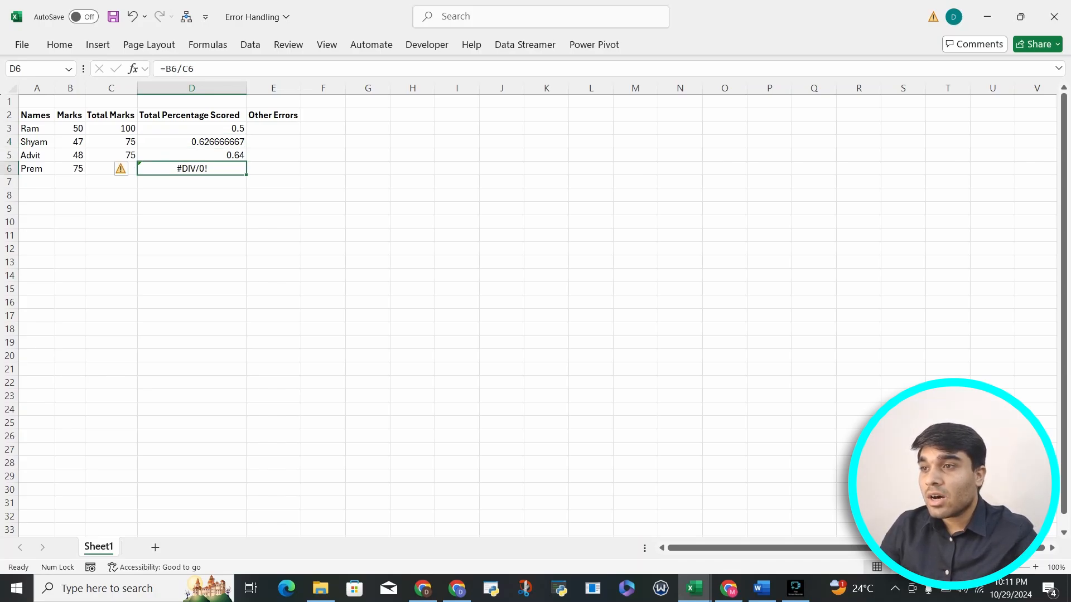
Enter the formula =D3+C3 in E3 under Other Errors
click(273, 129)
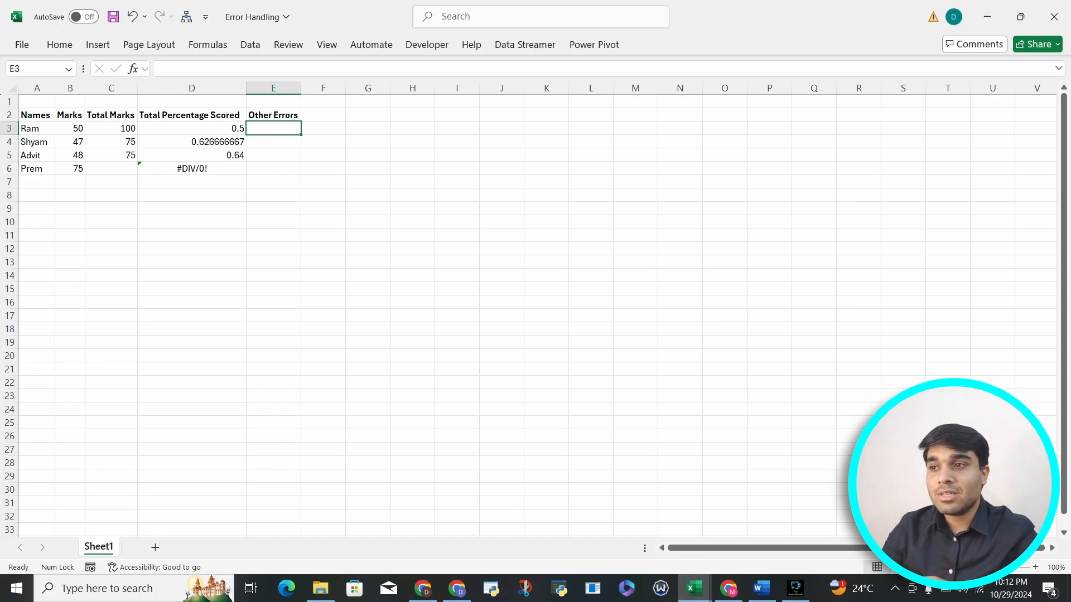
text(=)
key(Left)
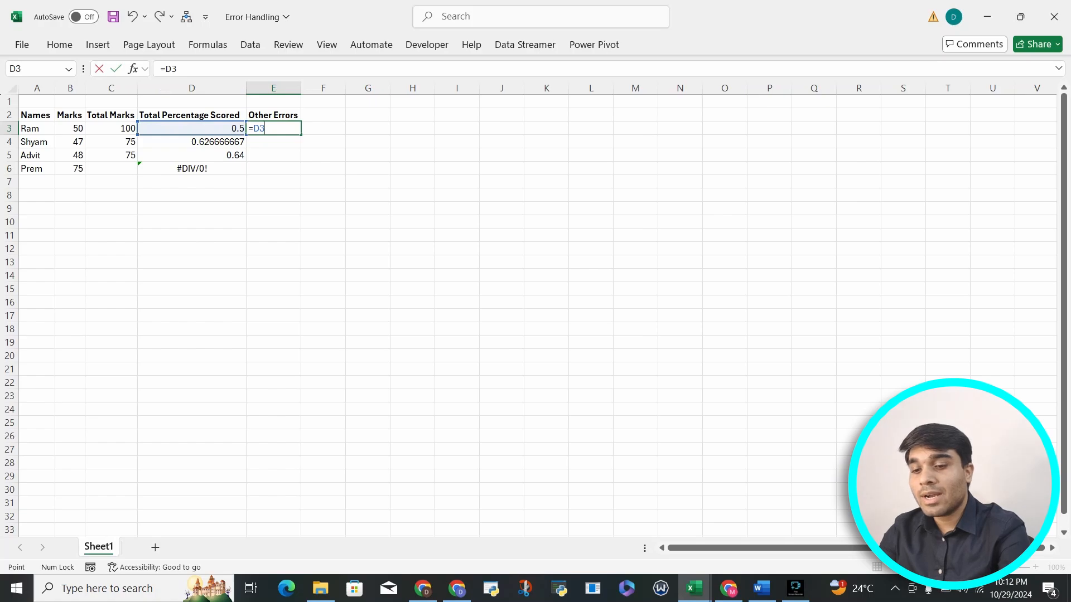
text(+)
key(Left)
key(Left)
key(Return)
key(Up)
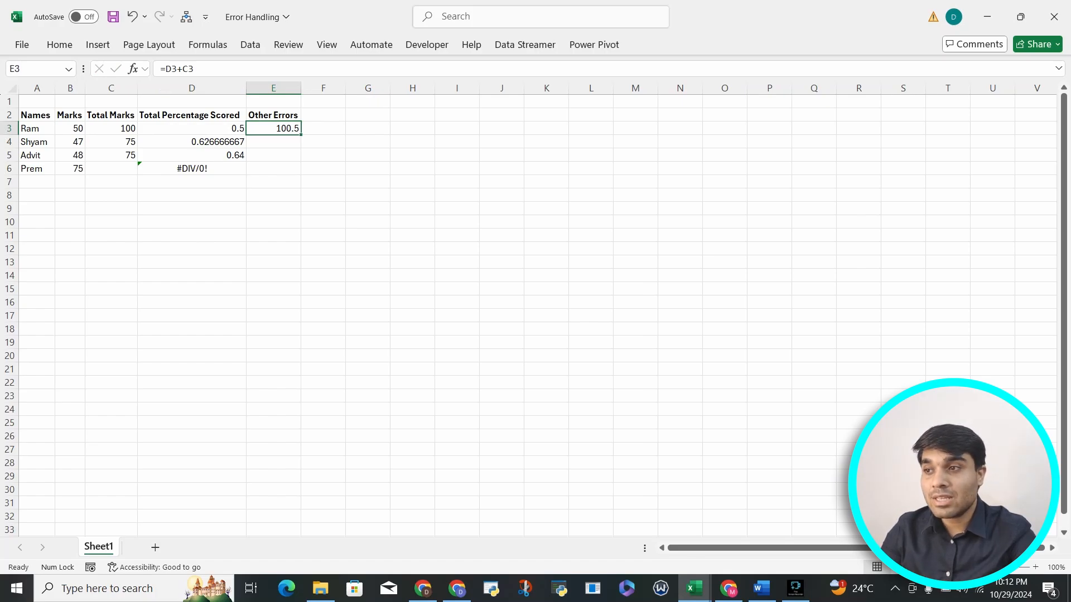
Replace the total marks in C3 with the text Hundred
key(Left)
key(Left)
key(Down)
key(Up)
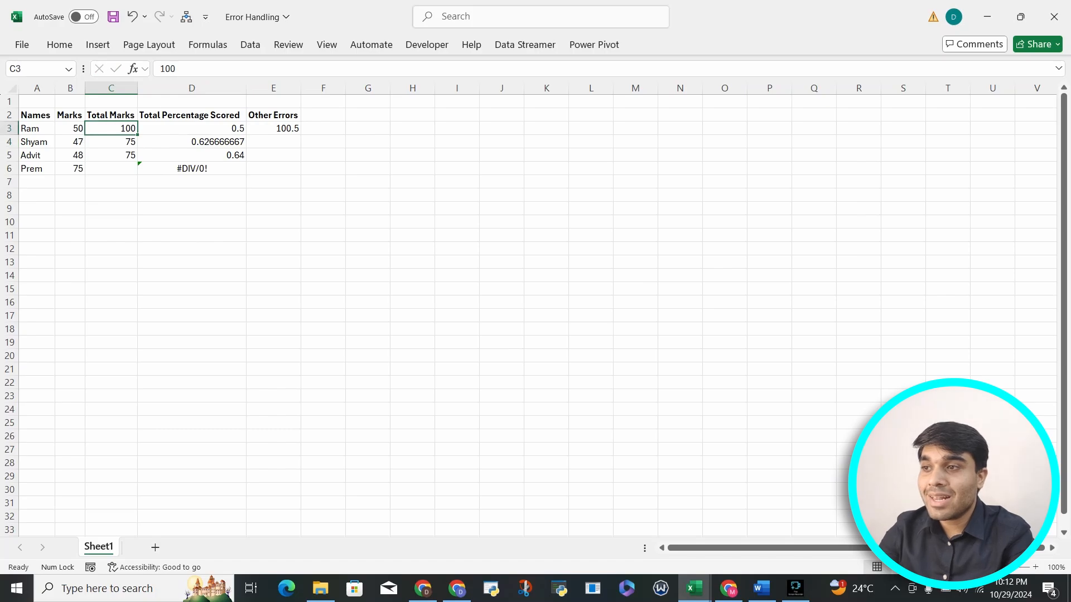
key(Right)
key(Left)
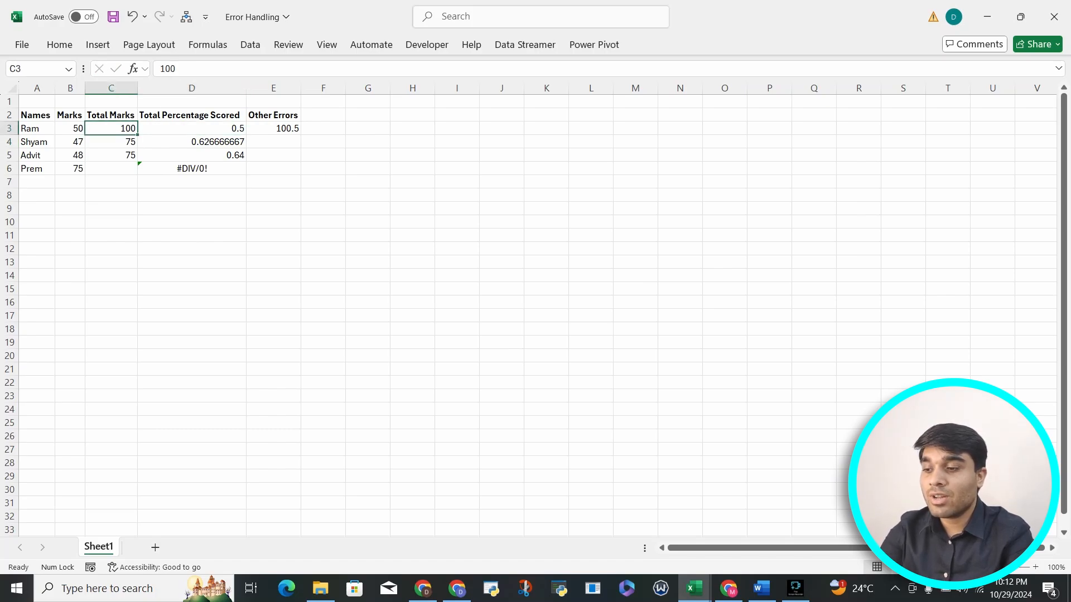
text(Hun)
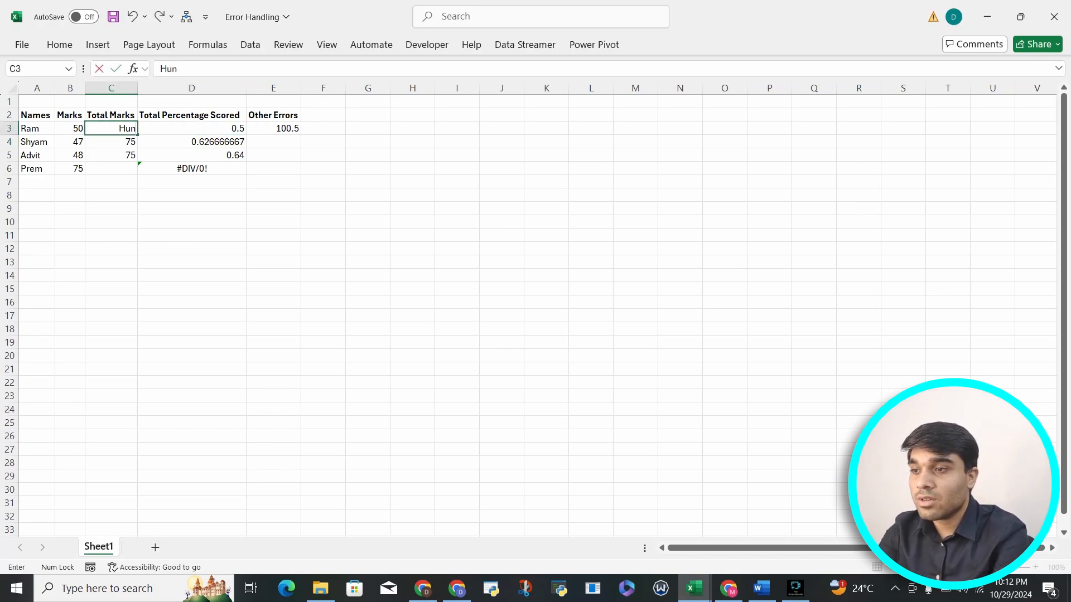
text(r)
key(BackSpace)
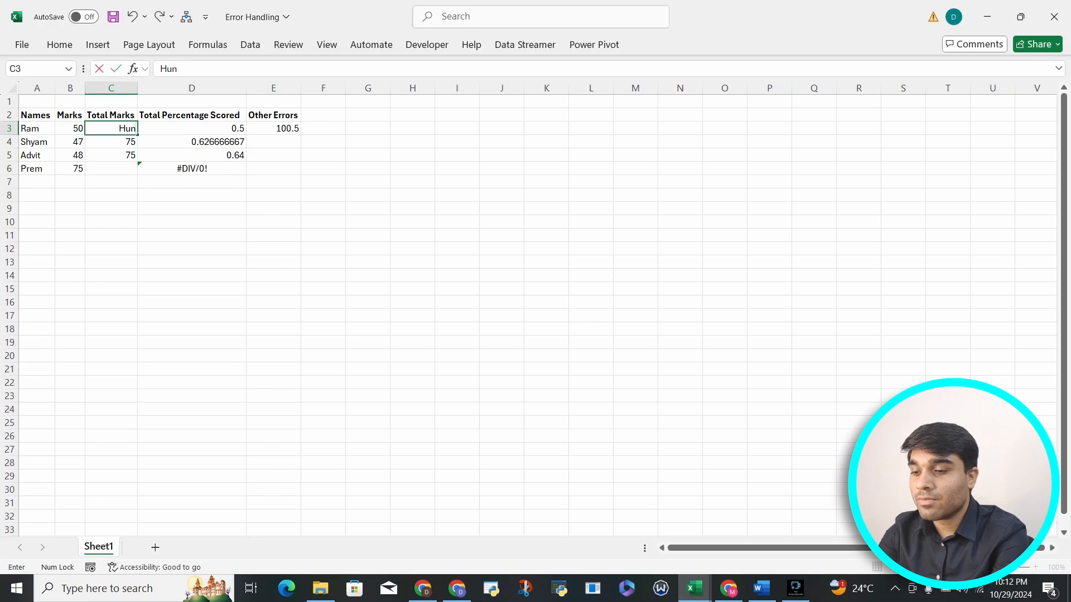
text(dred)
key(Return)
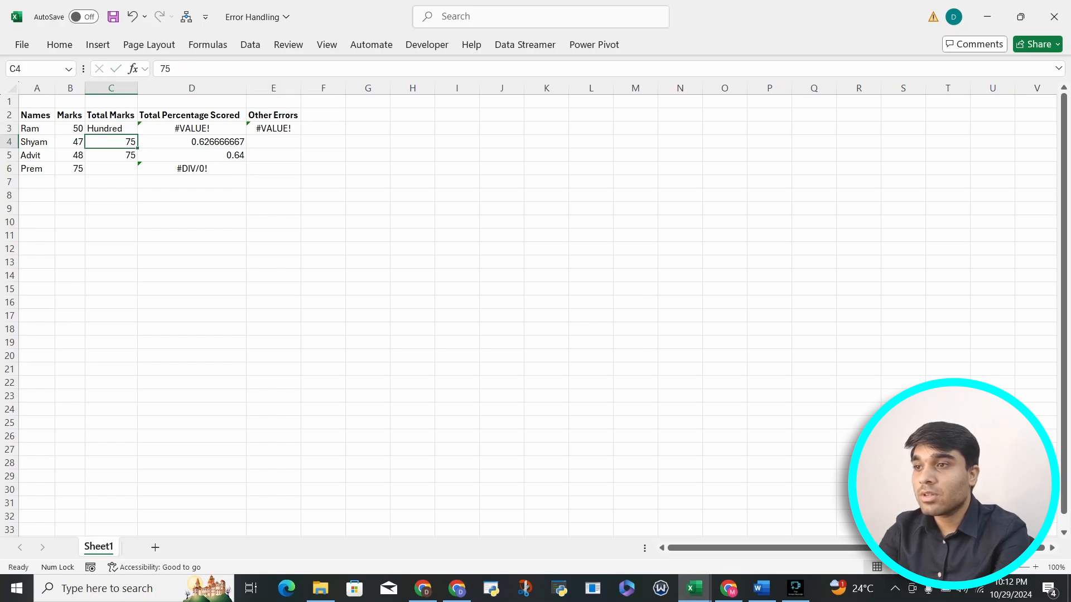
Inspect the division formula in D3 and undo the text entry in C3
key(Up)
key(Right)
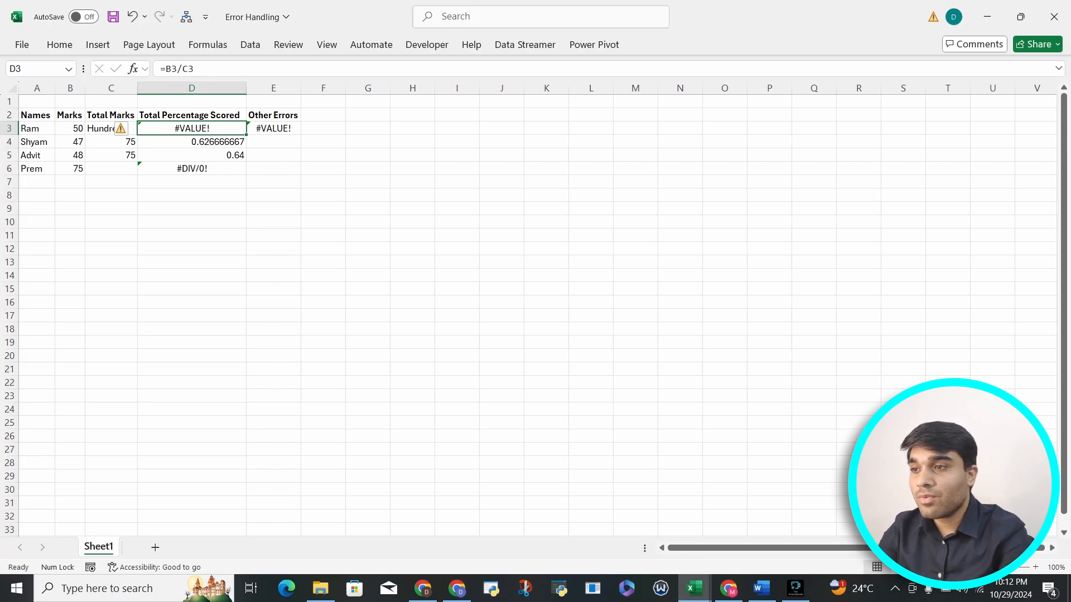
key(ctrl+z)
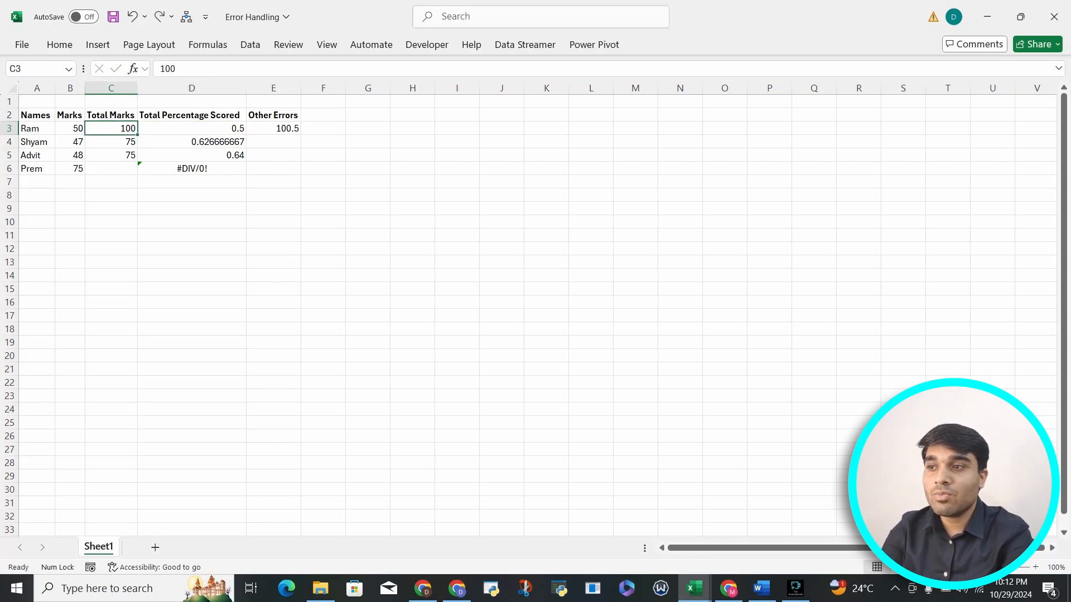
Replace the formula in E3 with =D3+A3, adding the percentage score to the name cell
key(Right)
key(Right)
text(=)
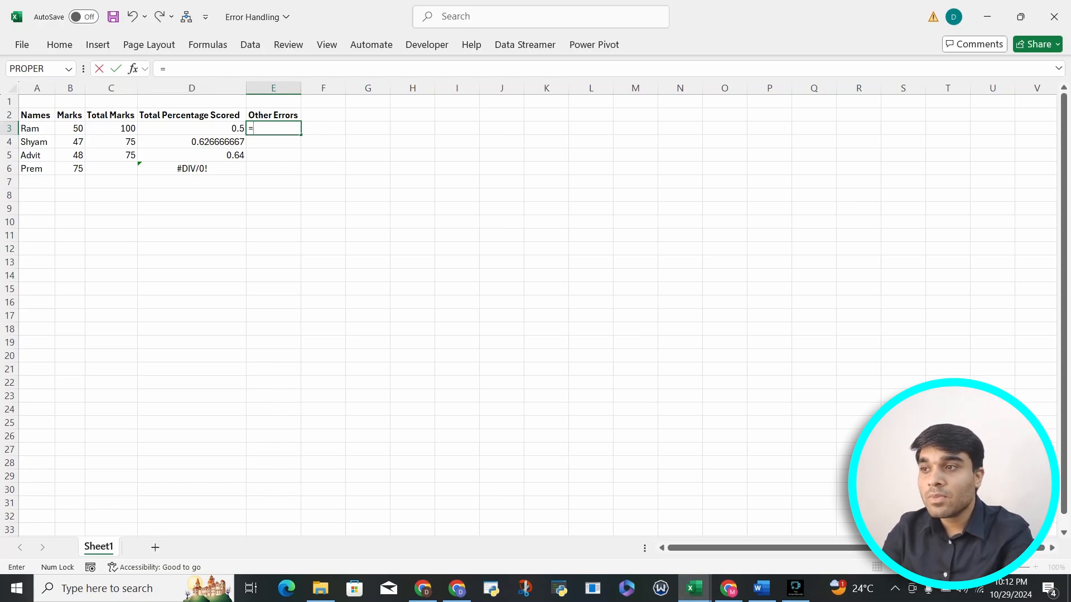
key(Left)
text(+)
key(Left)
key(Left)
key(Left)
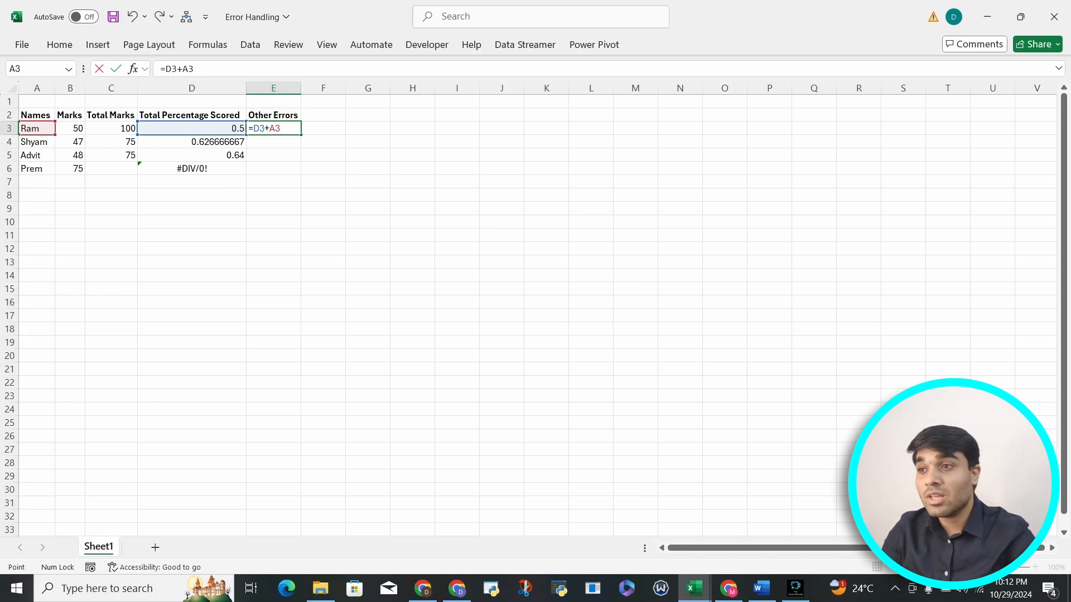
key(ctrl+Return)
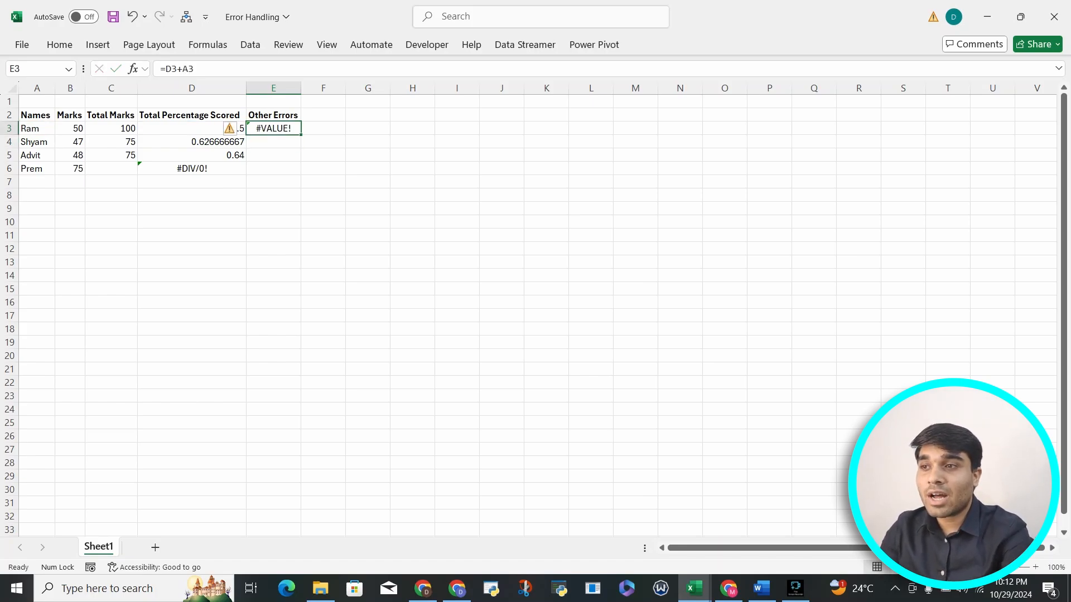
Fill the E3 formula down through E6
key(shift+Down)
key(shift+Down)
key(shift+Down)
key(ctrl+d)
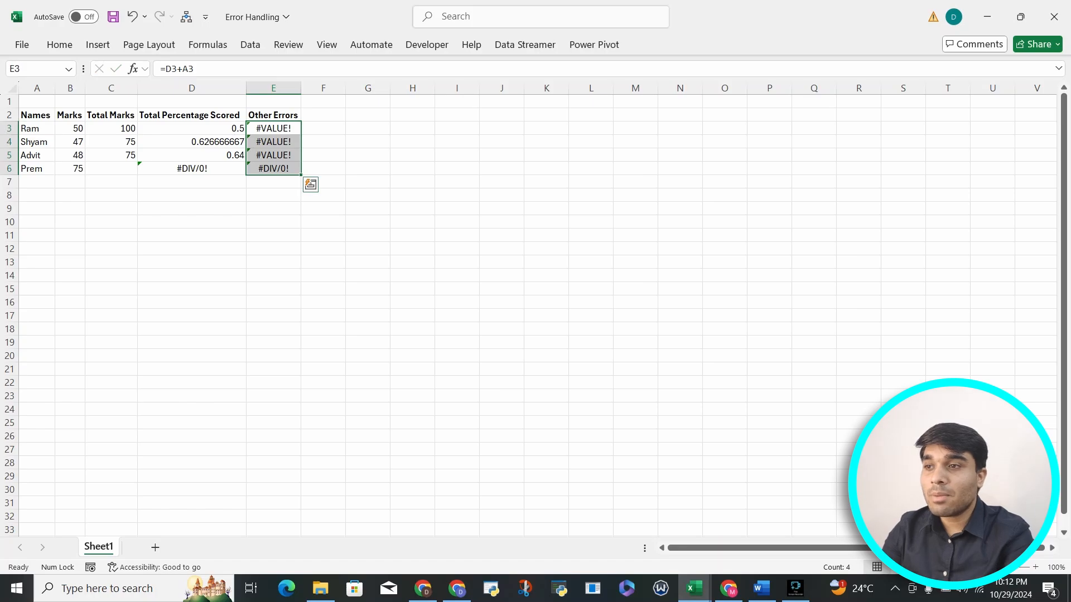
Examine the formula in E6 and the cells it references, comparing it with the Total Percentage Scored column
key(Down)
key(Down)
key(Down)
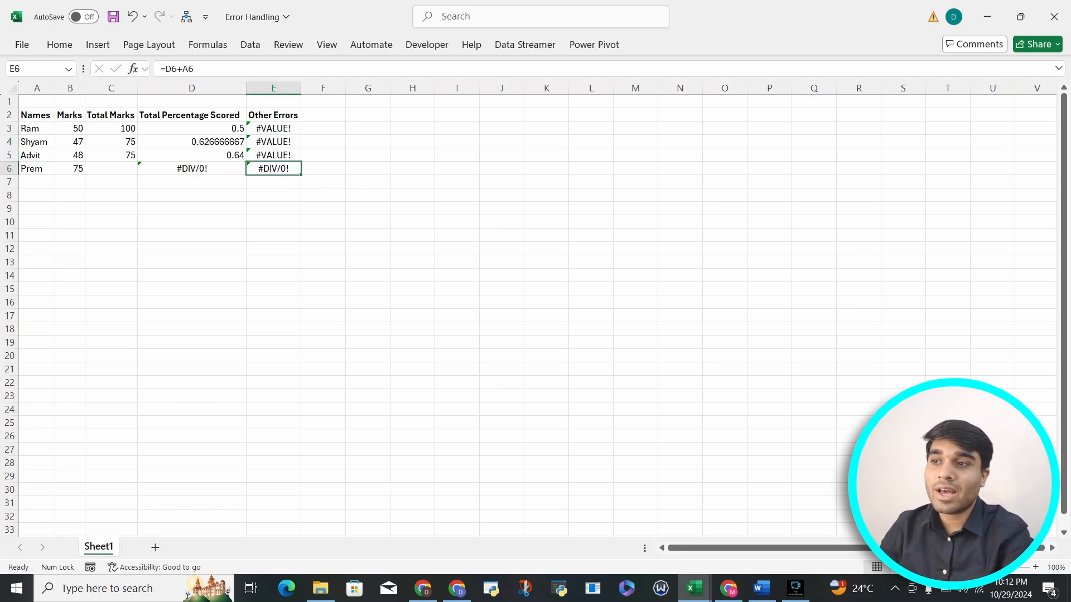
key(Left)
key(Up)
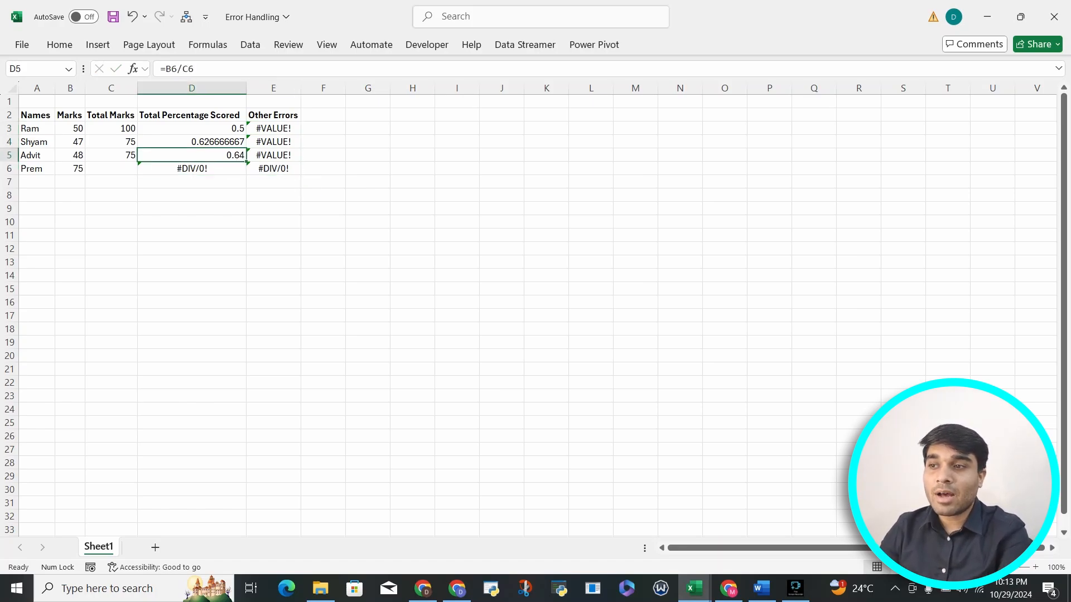
key(Right)
key(Down)
key(F2)
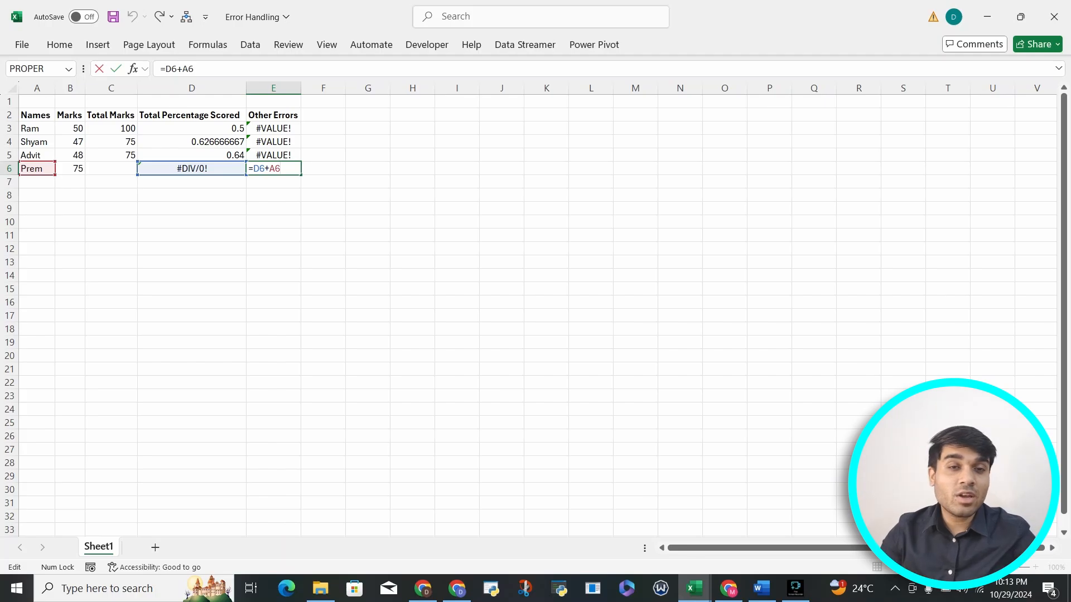
Format the percentage values in D3:D5 to show two decimal places
key(Return)
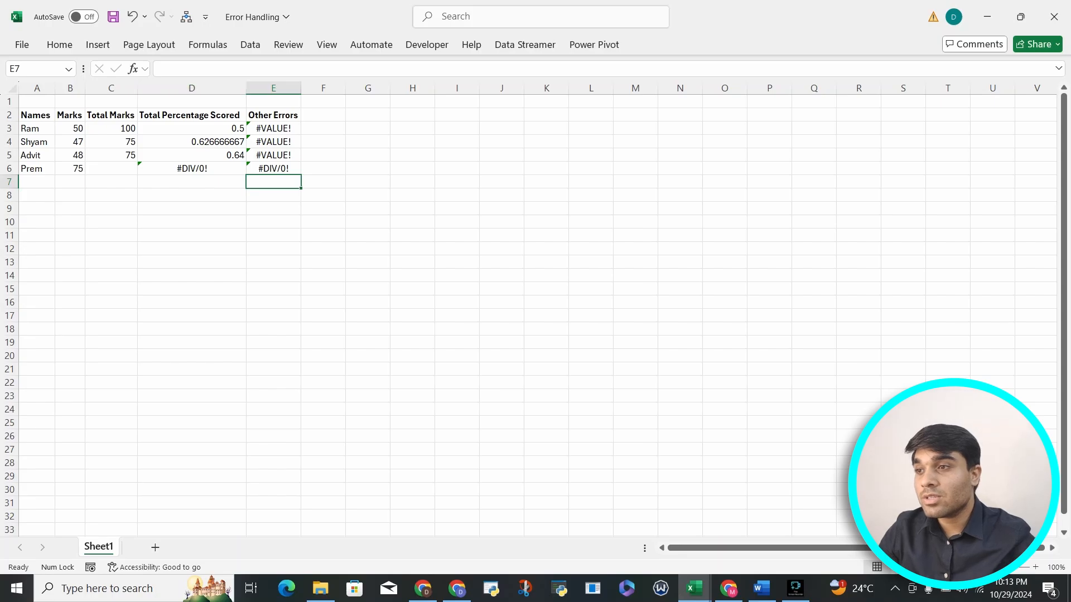
drag(223, 128, 235, 158)
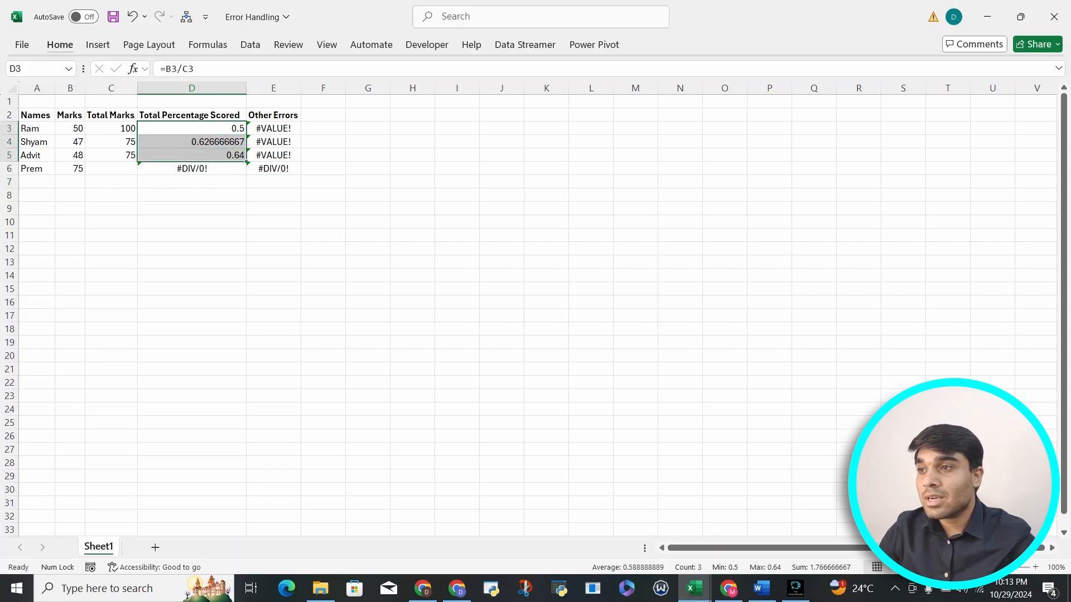
click(60, 45)
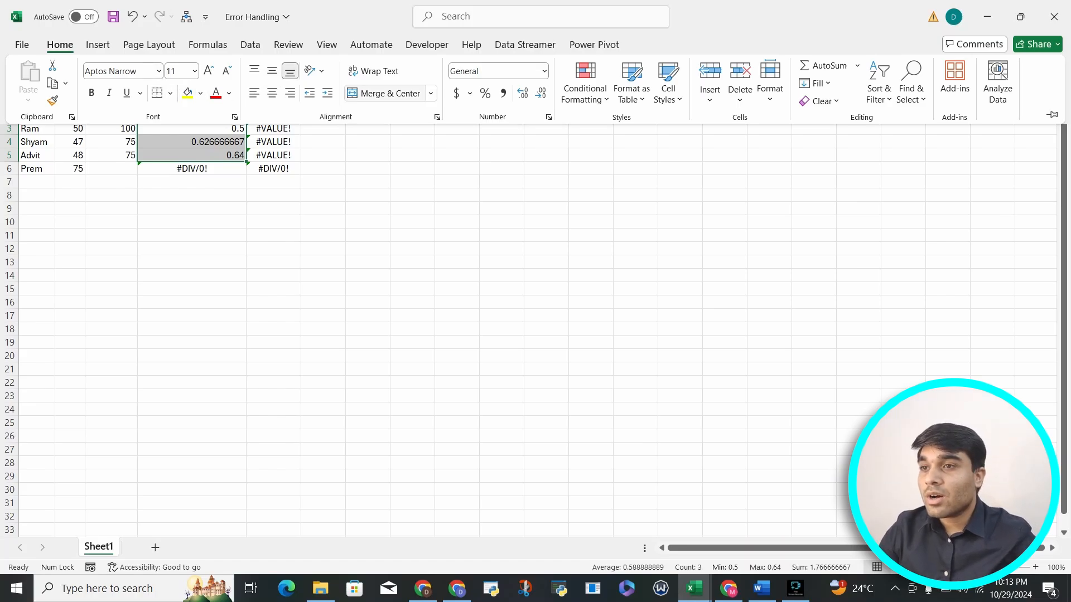
click(540, 93)
double_click(523, 93)
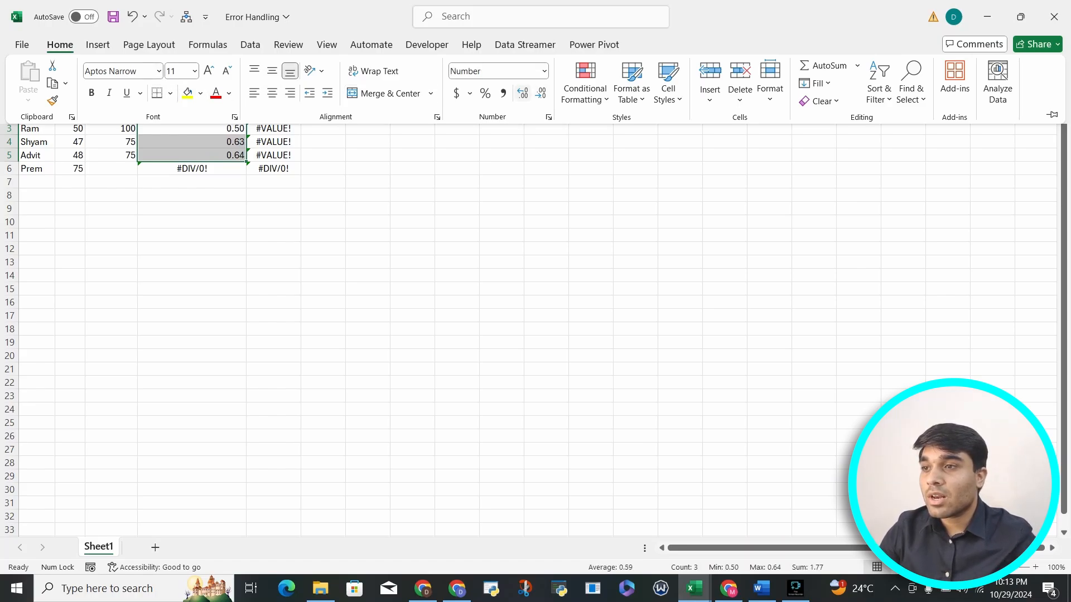
Wrap the B6/C6 division in D6 with the IFERROR function
click(192, 168)
click(192, 168)
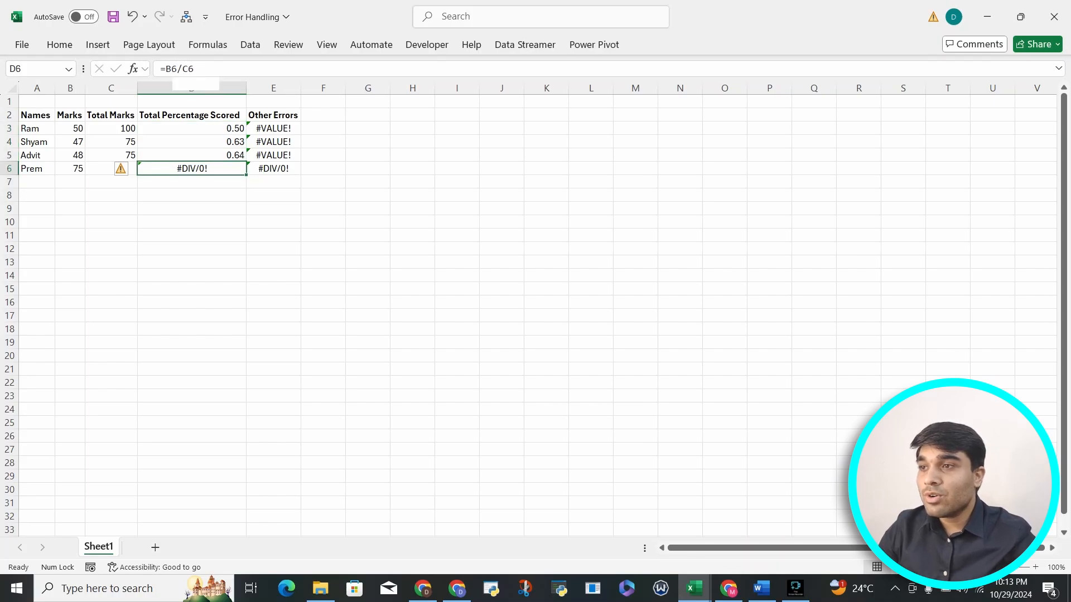
drag(165, 69, 195, 69)
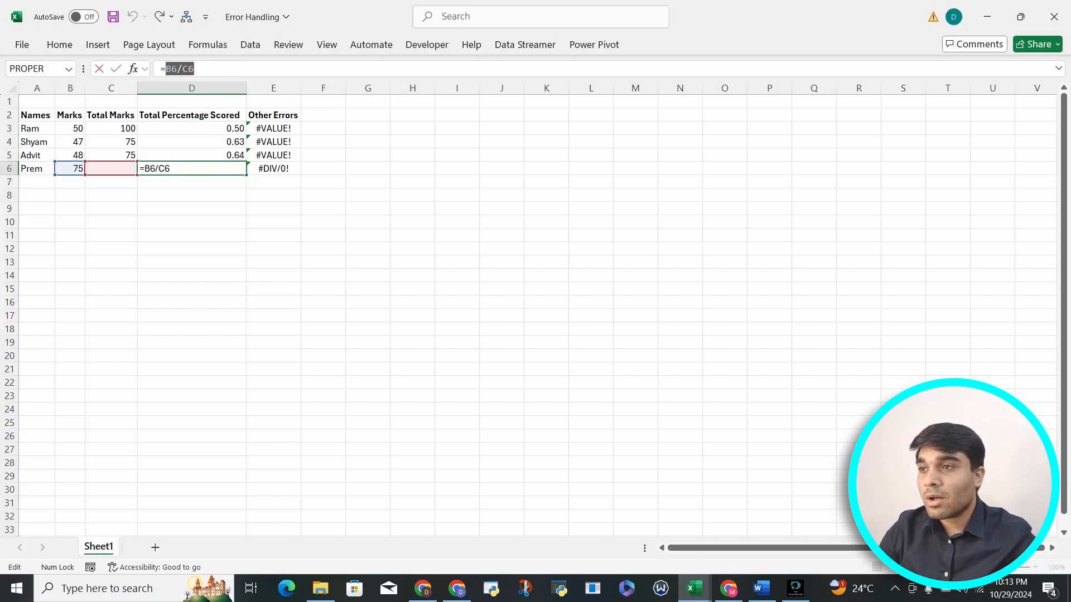
click(196, 69)
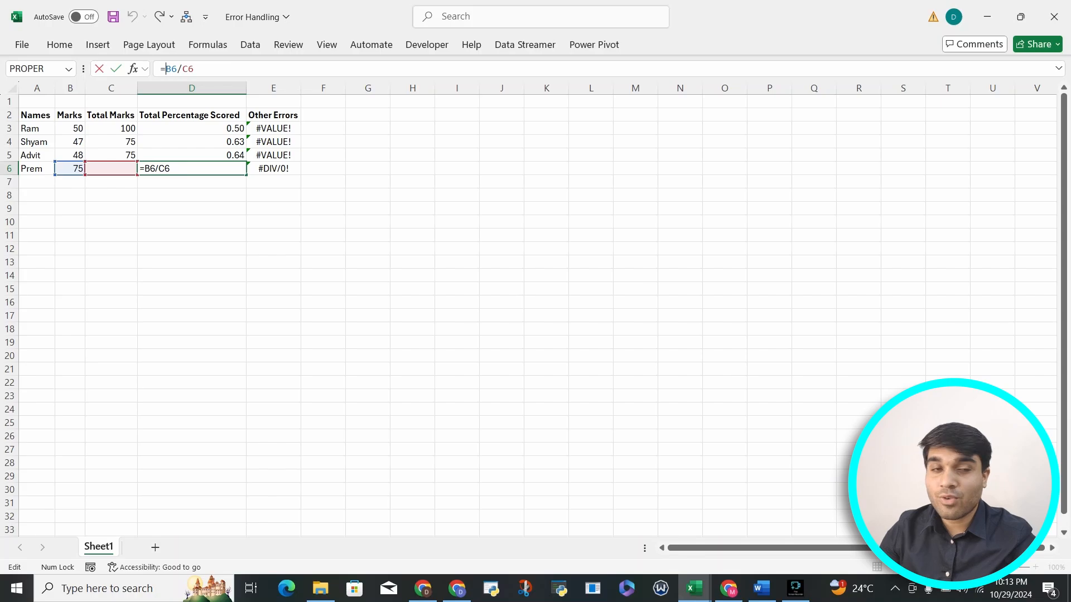
text(if)
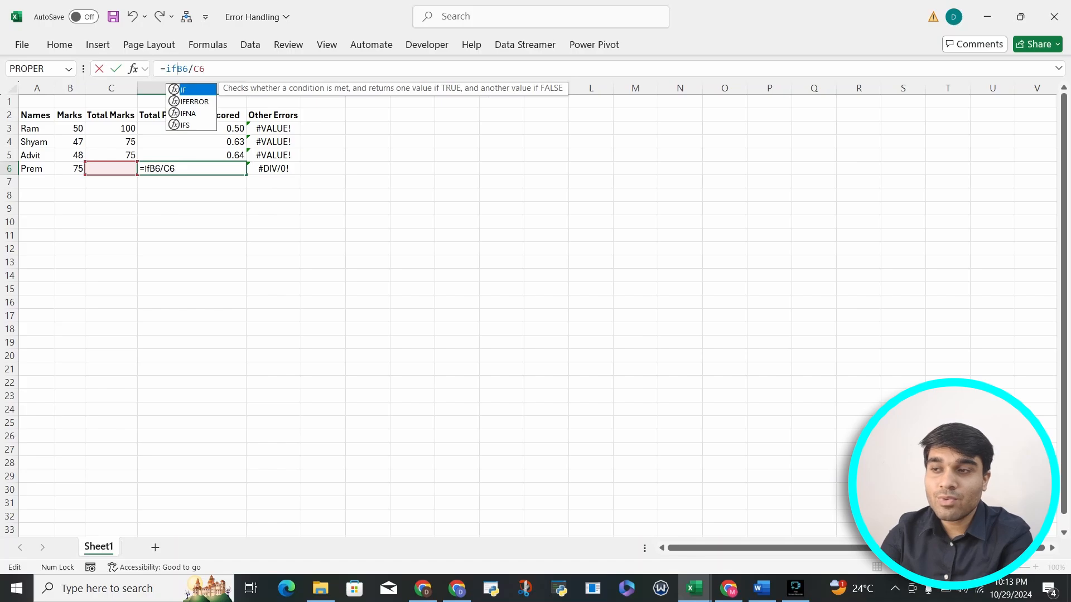
key(Down)
key(Down)
key(Down)
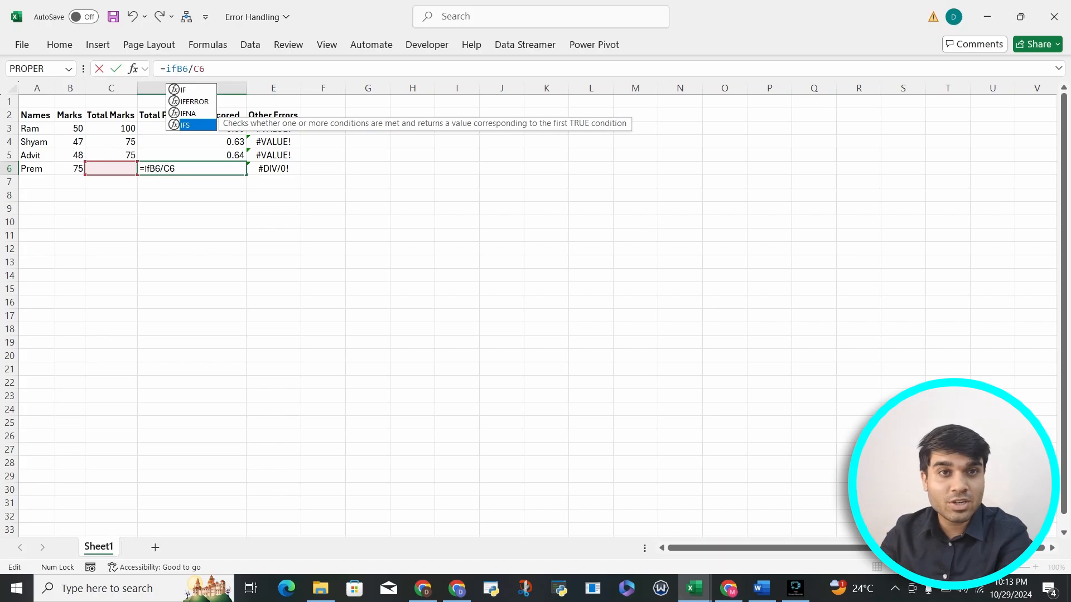
key(Up)
key(Up)
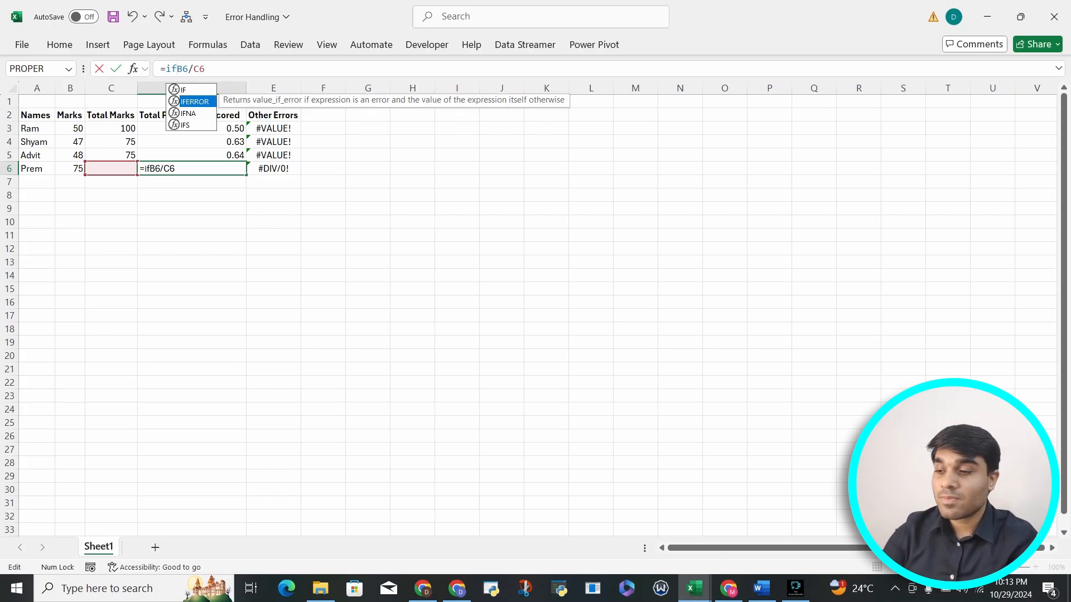
key(Tab)
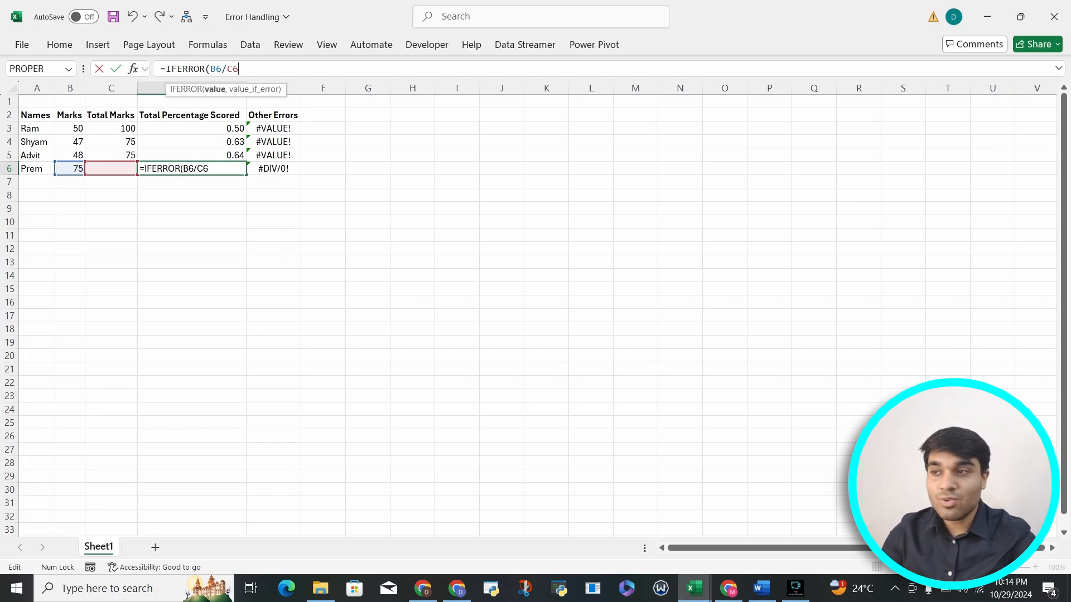
Complete the D6 formula as =IFERROR(B6/C6,"Error")
key(shift+Left)
key(shift+Left)
key(shift+Left)
key(shift+Left)
key(shift+Left)
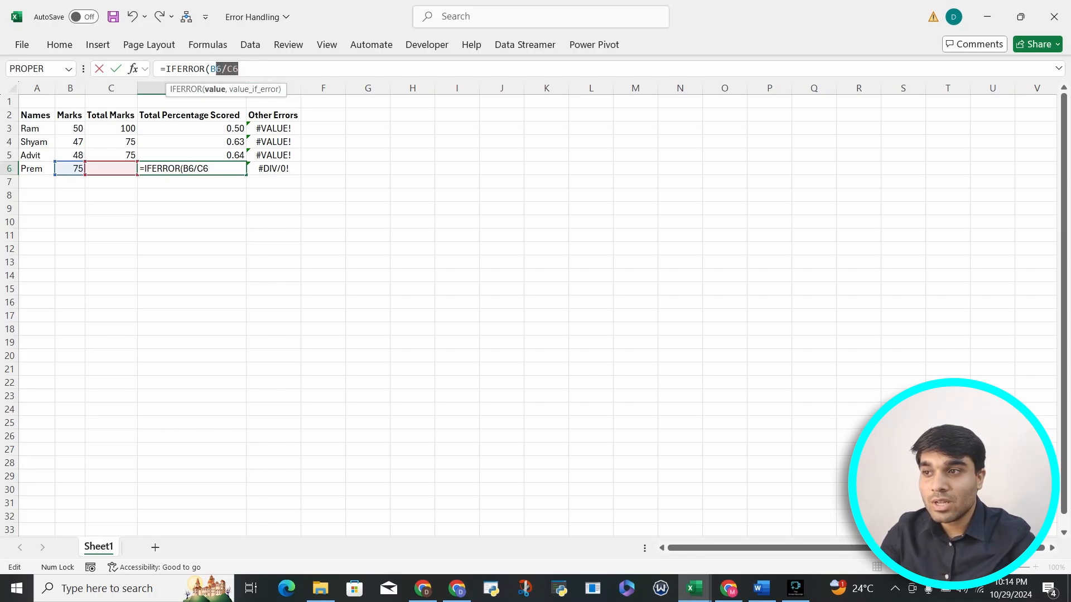
key(Right)
text(,)
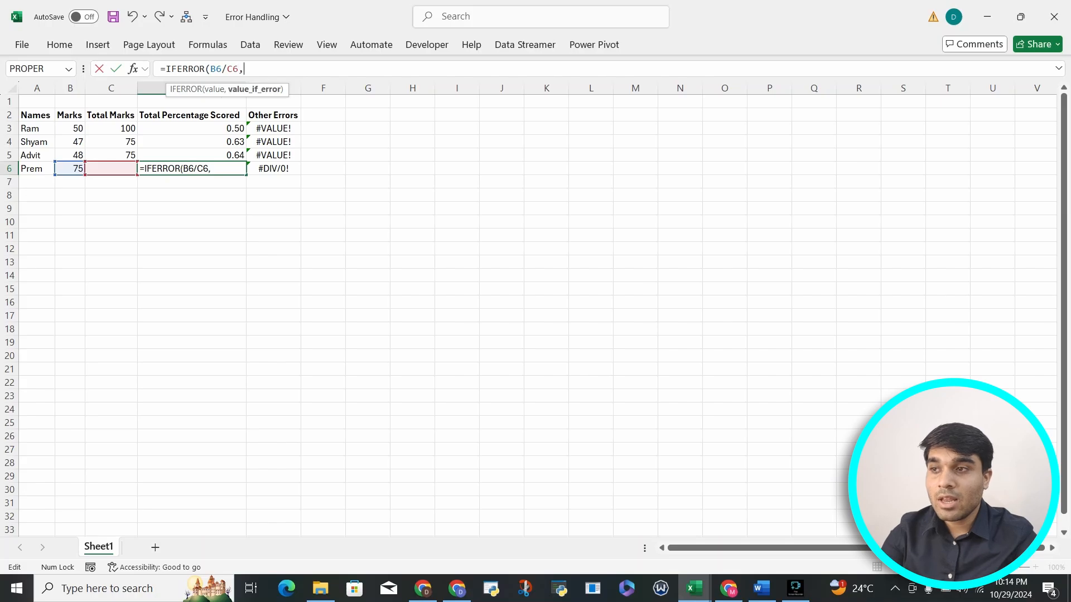
text("E)
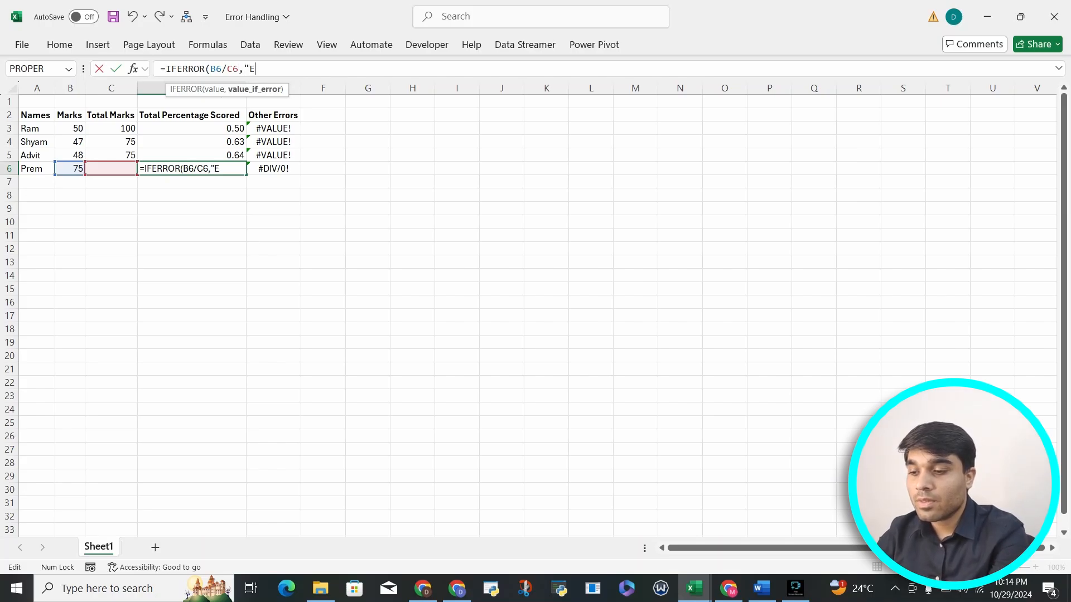
text(rror)
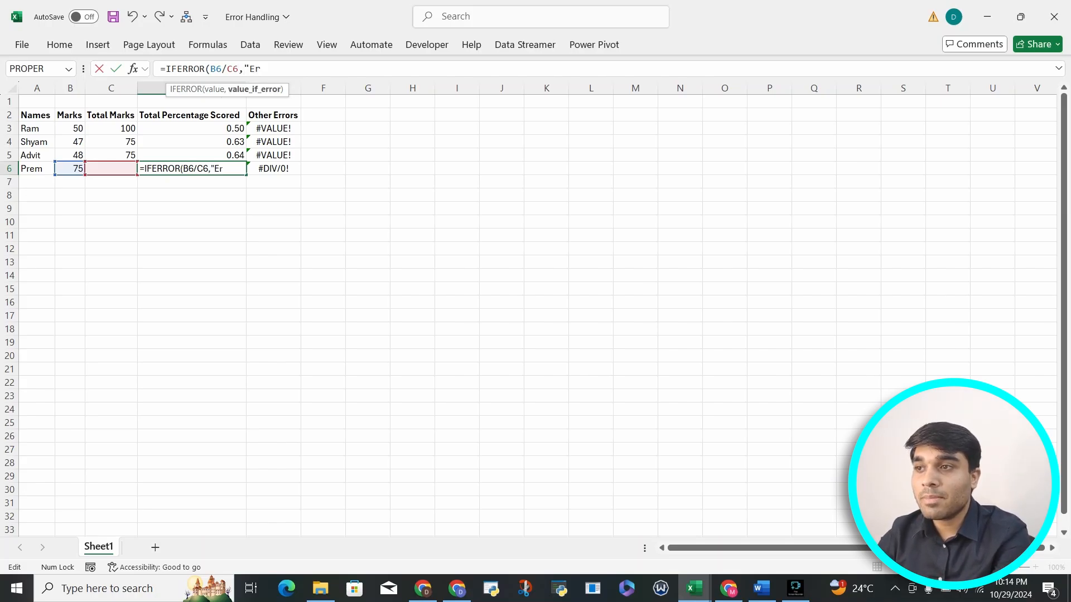
text("))
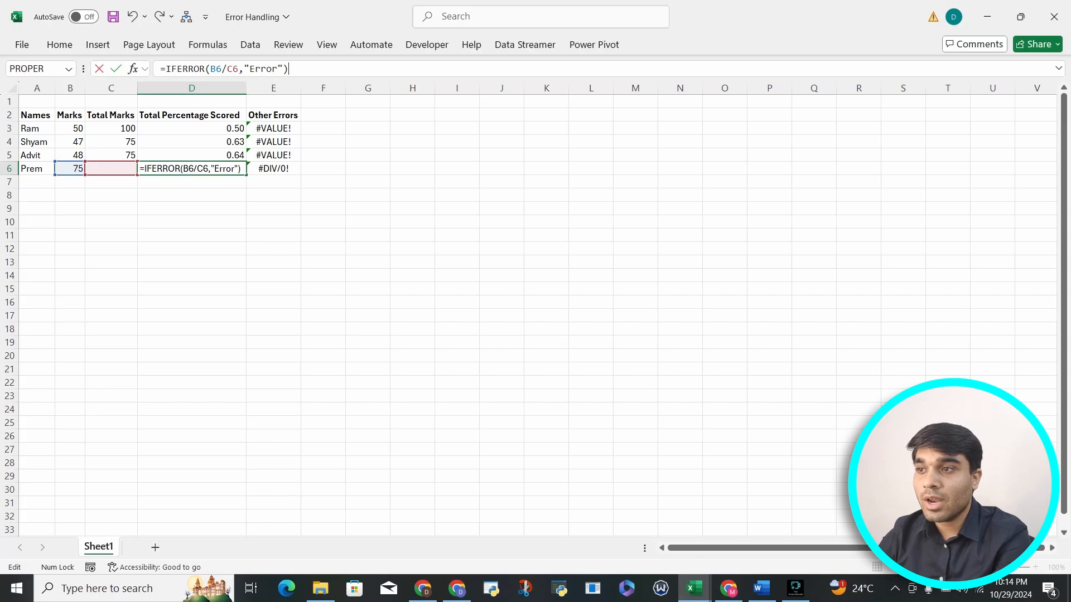
key(Return)
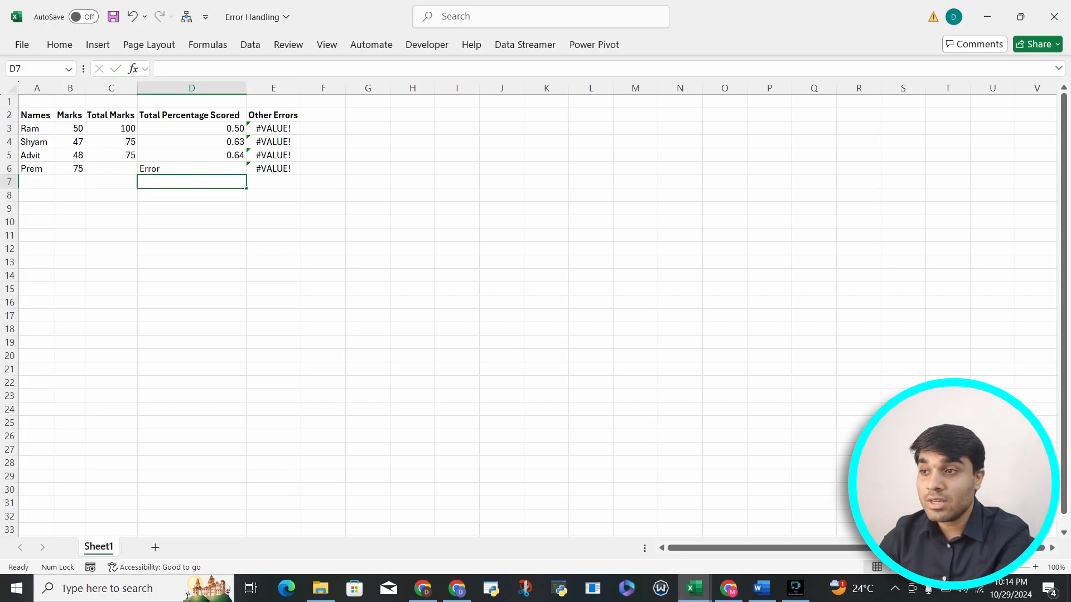
Change the fallback text in D6's IFERROR formula to lowercase "error"
key(Up)
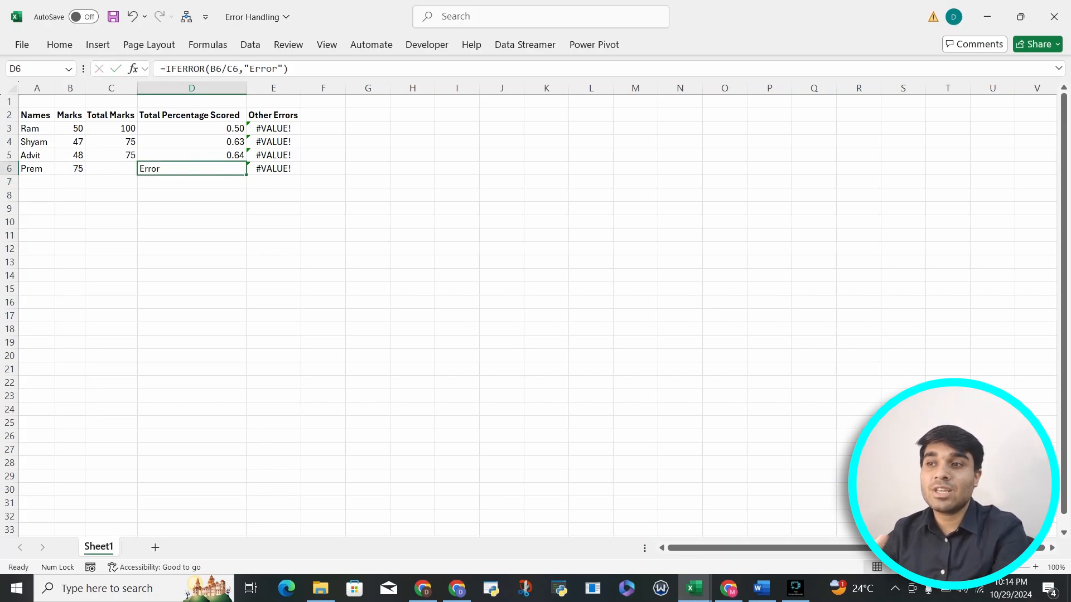
click(255, 69)
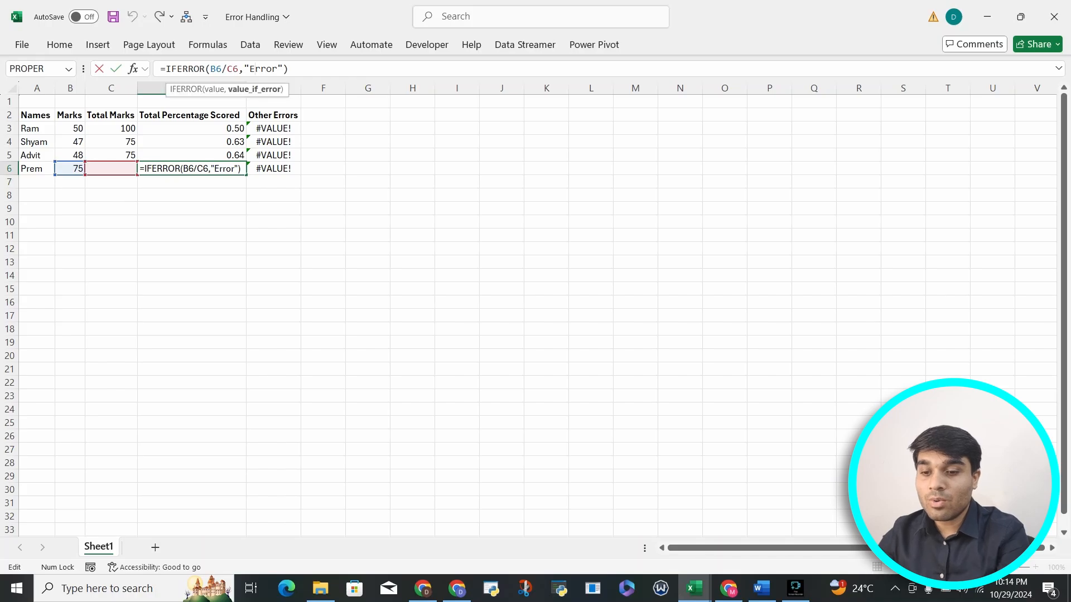
key(BackSpace)
text(e)
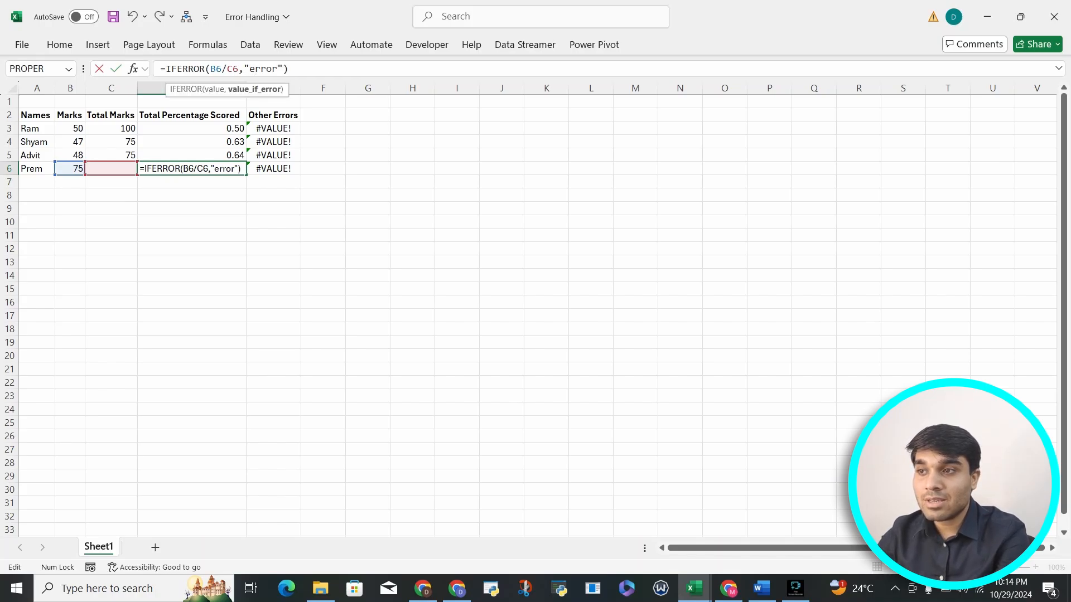
key(Return)
Restore the capitalised fallback text "Error" in D6's IFERROR formula
key(Up)
click(255, 69)
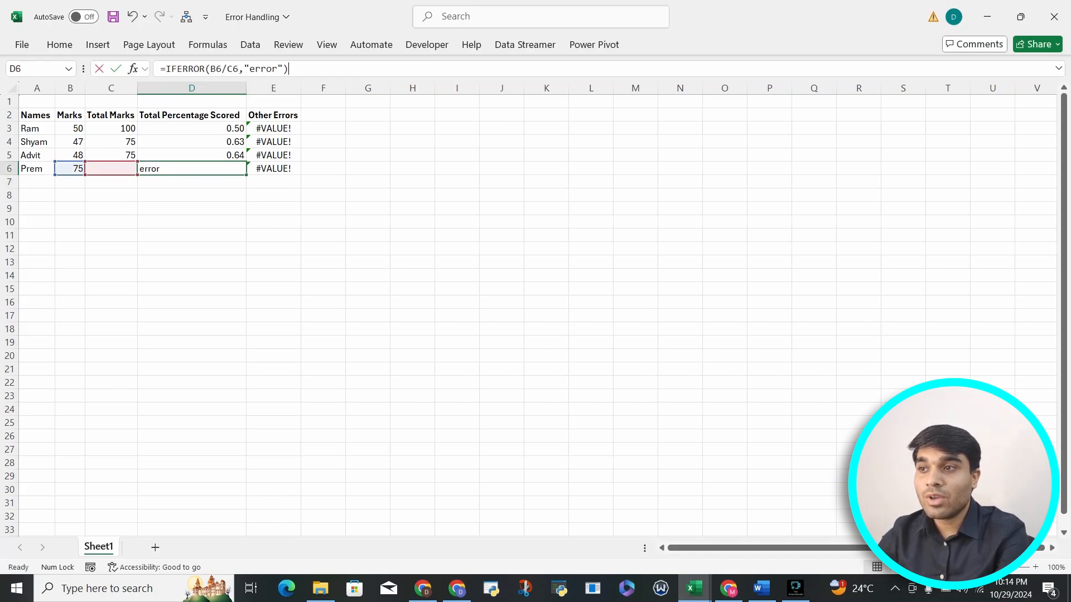
key(BackSpace)
text(E)
key(Return)
Try "ABCDEF" as the fallback text in D6's IFERROR formula and undo the change
key(Up)
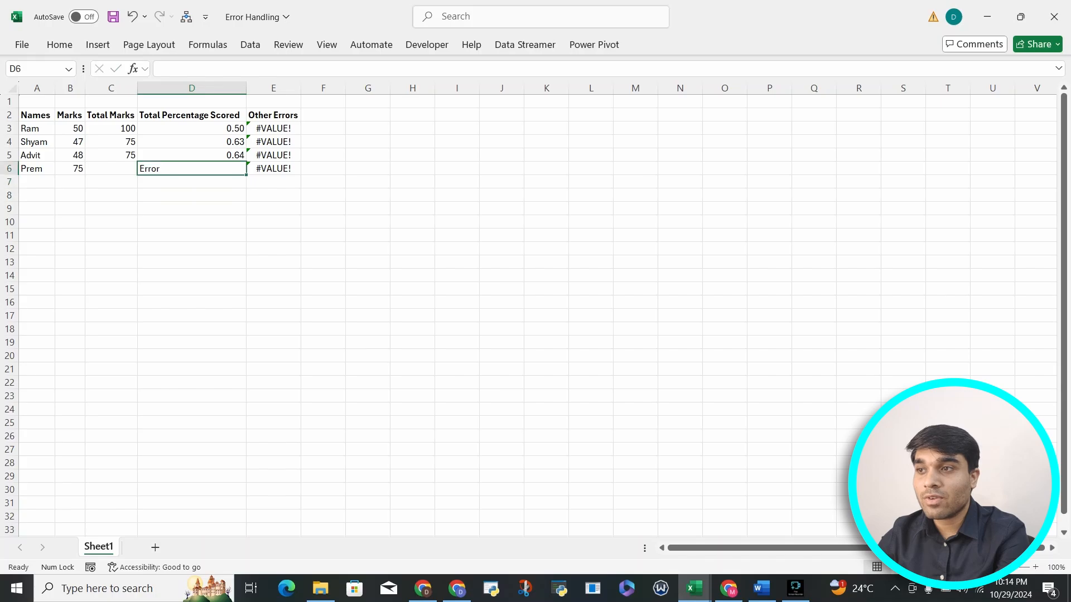
click(250, 69)
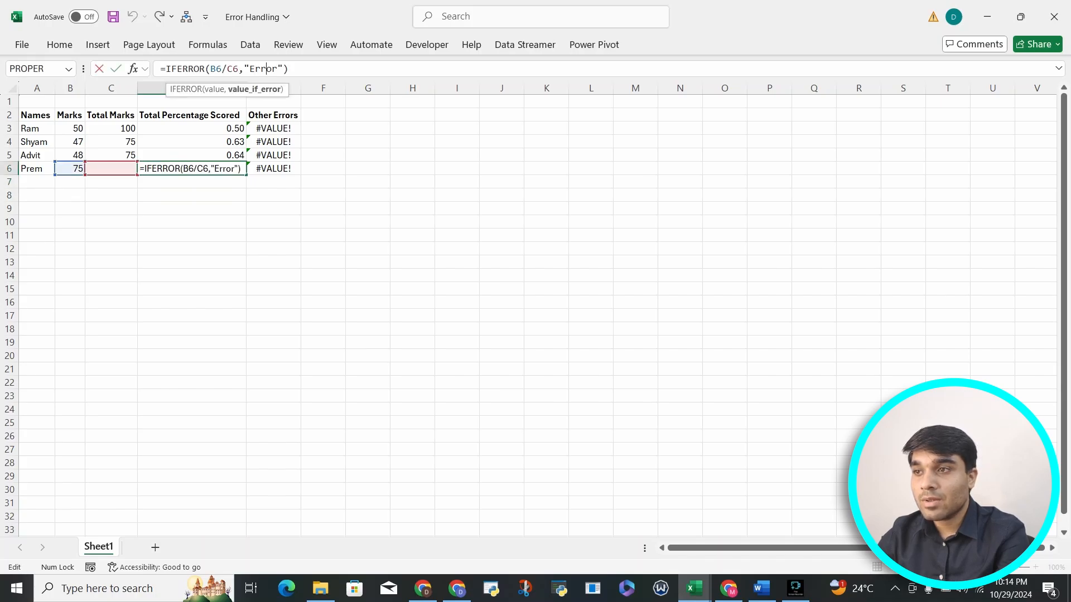
key(BackSpace)
key(BackSpace)
key(BackSpace)
key(BackSpace)
key(BackSpace)
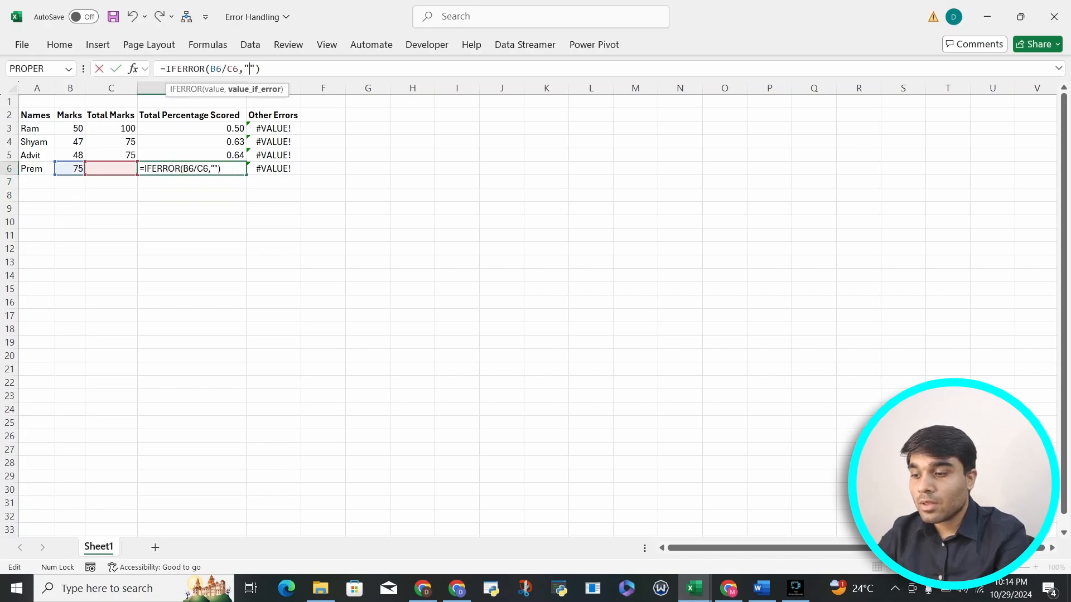
text(AB)
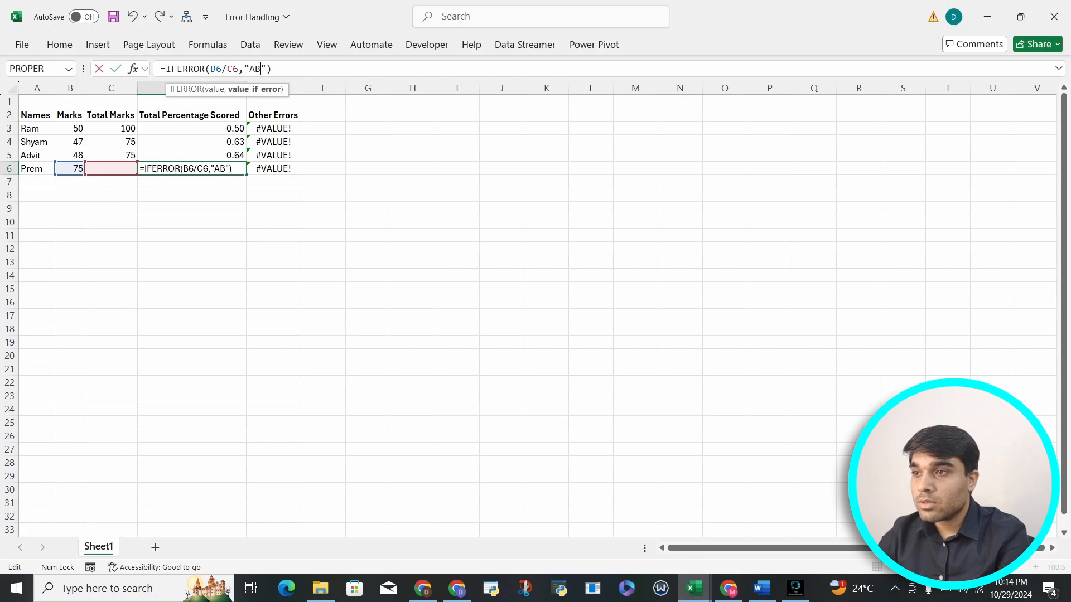
text(CDEF)
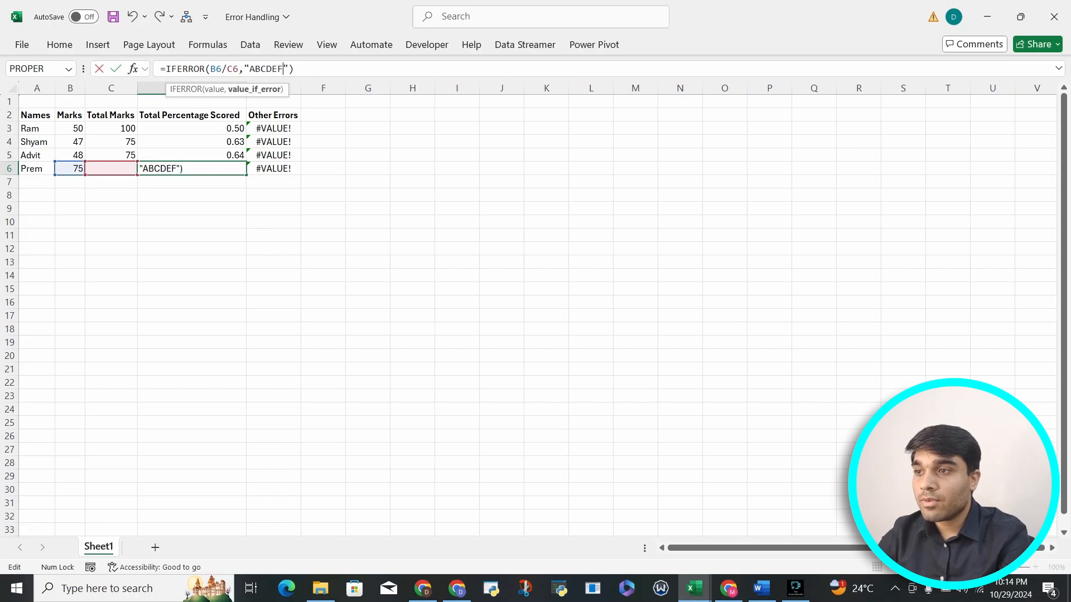
key(Return)
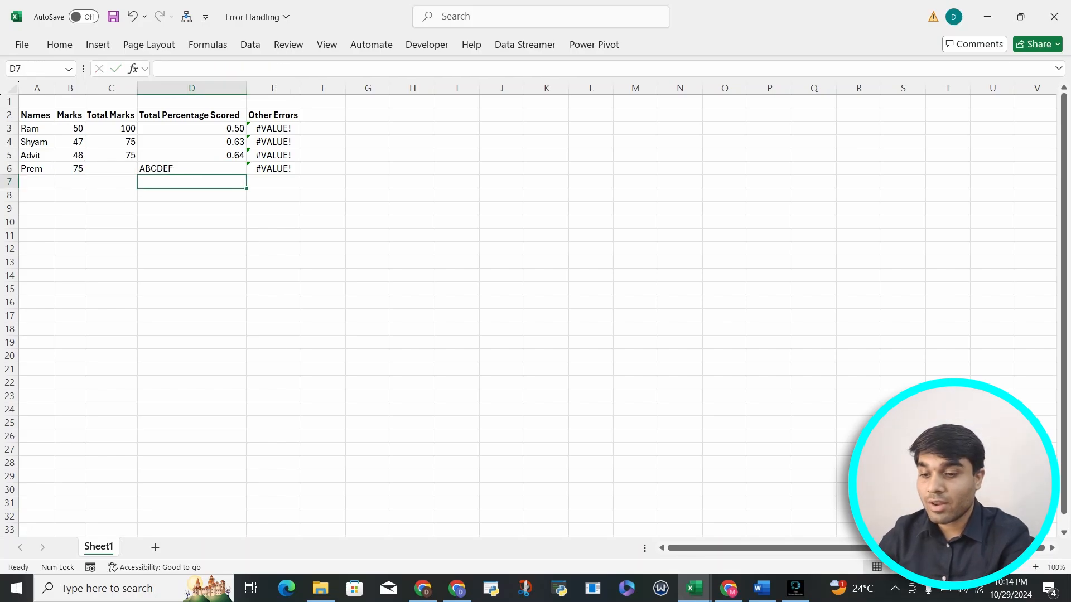
key(ctrl+z)
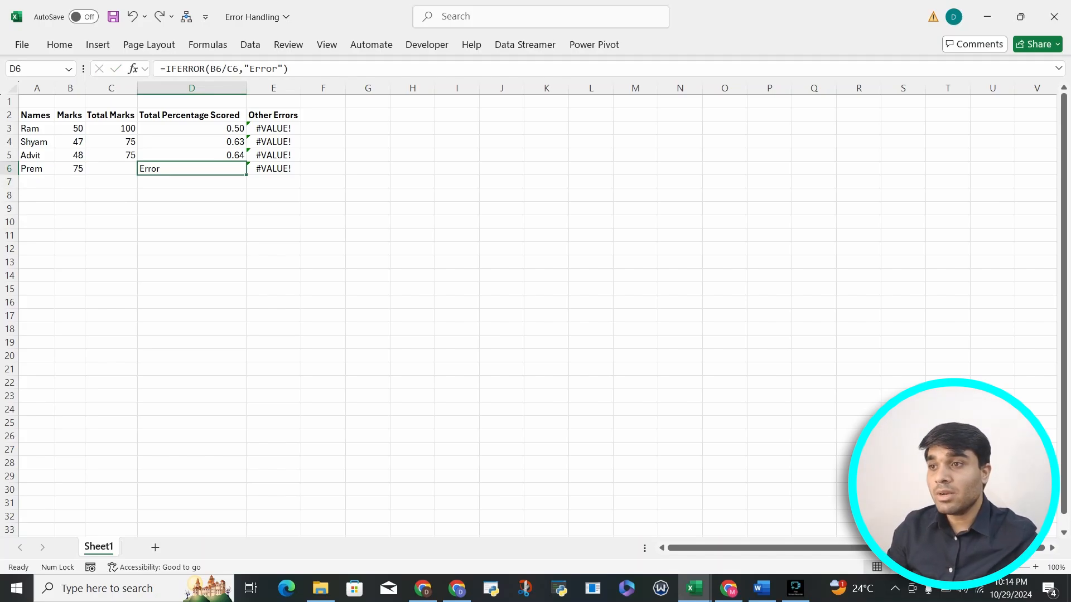
Wrap the addition in E3 with IFERROR and an empty-text fallback, making it =IFERROR(D3+A3,"")
click(273, 128)
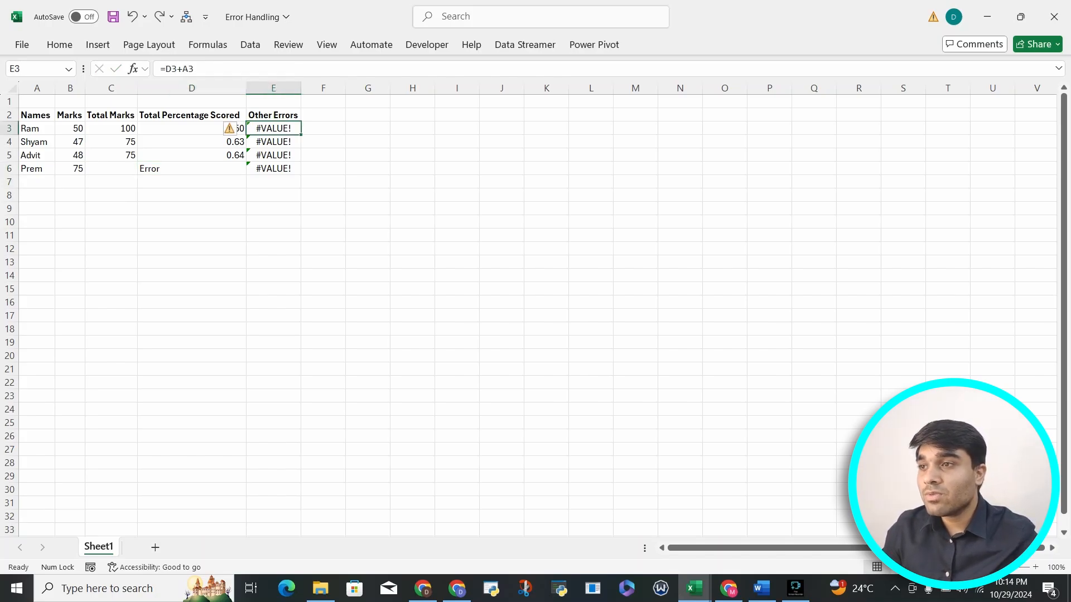
click(165, 69)
text(IF)
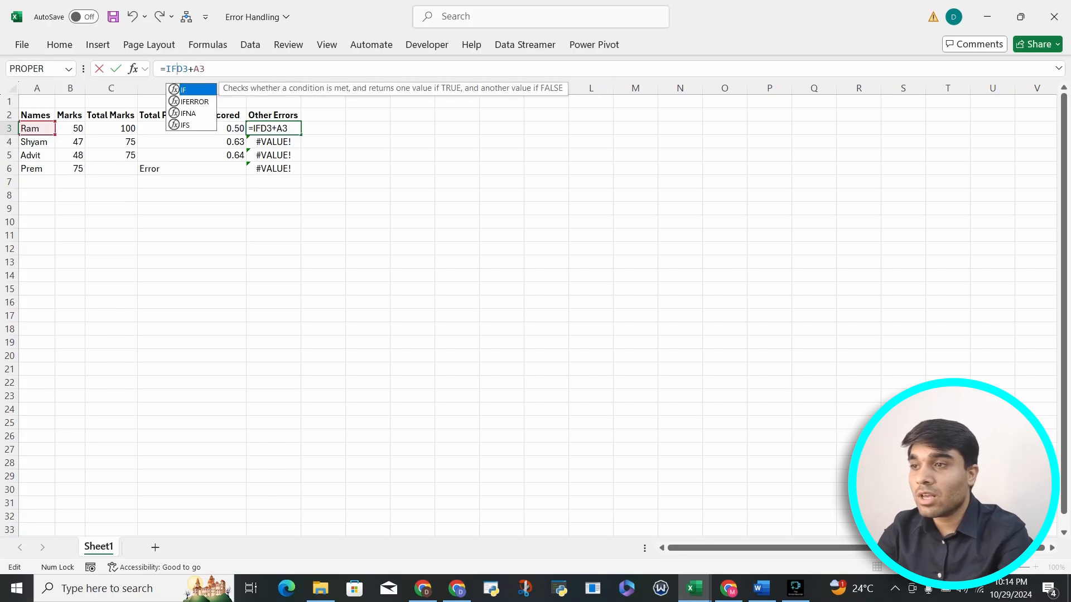
key(Down)
key(Tab)
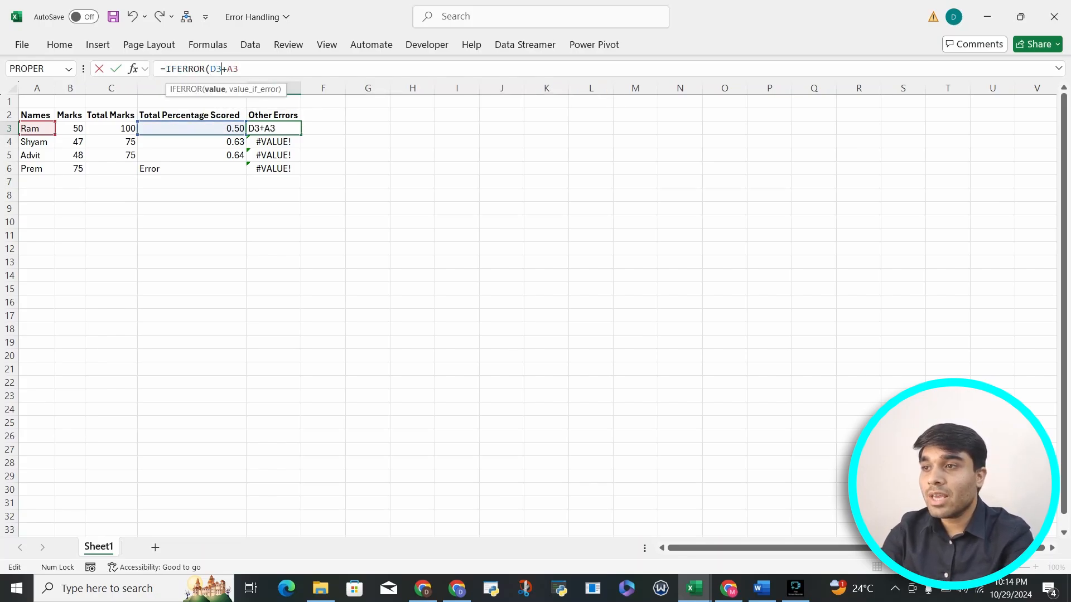
text(,)
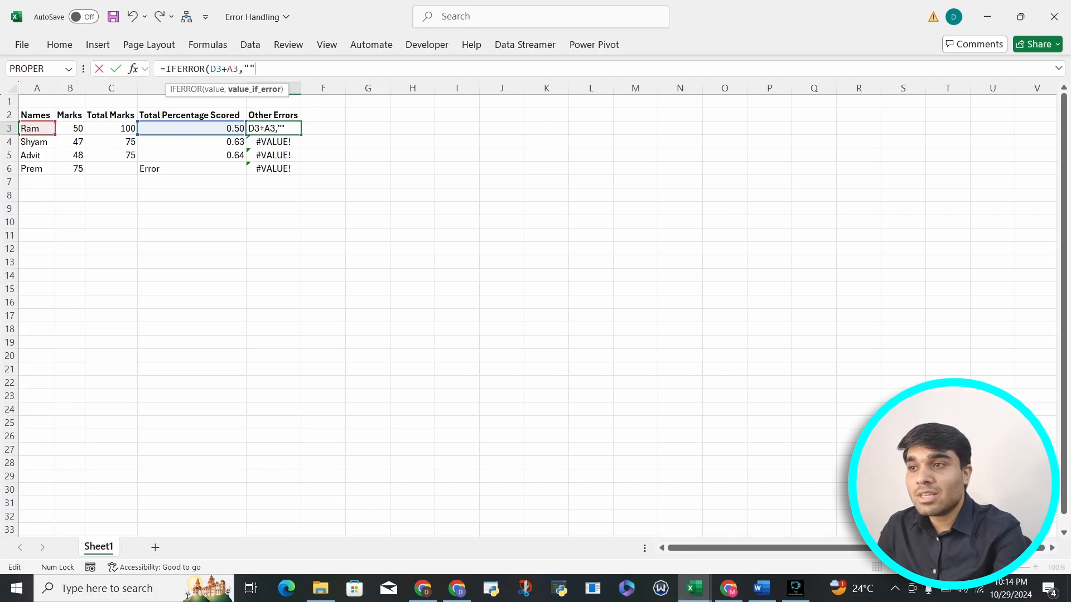
text())
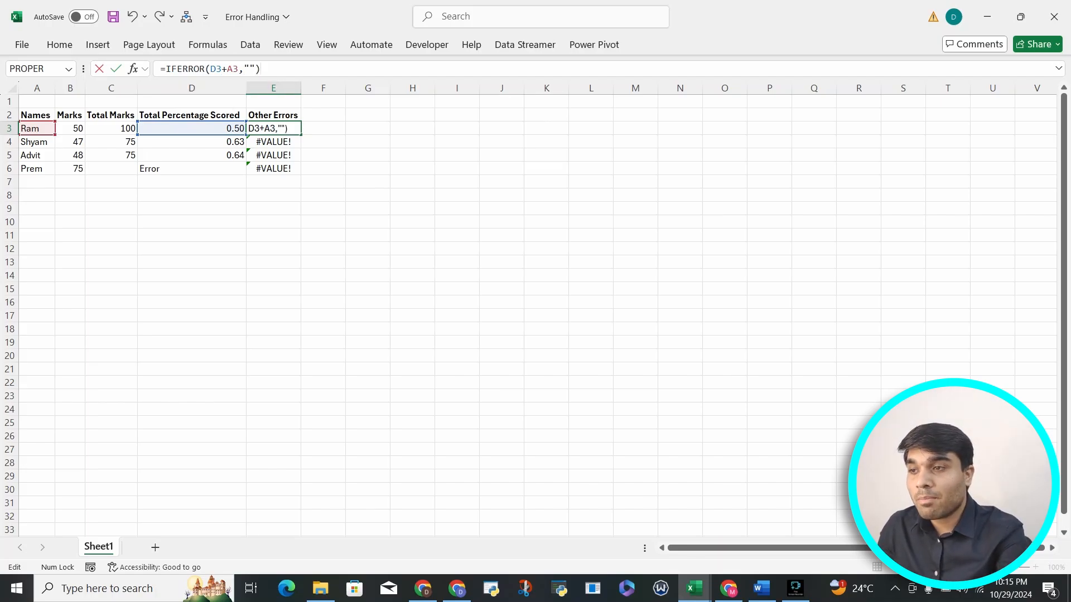
key(Return)
Fill the E3 IFERROR formula down through E6
key(Up)
key(shift+Down)
key(shift+Down)
key(shift+Down)
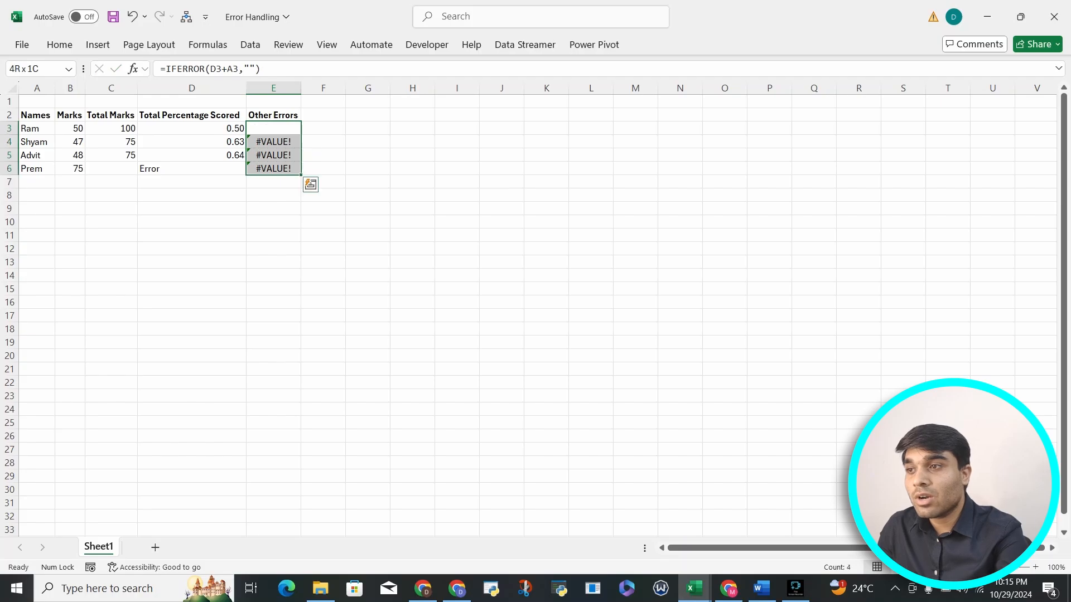
key(ctrl+d)
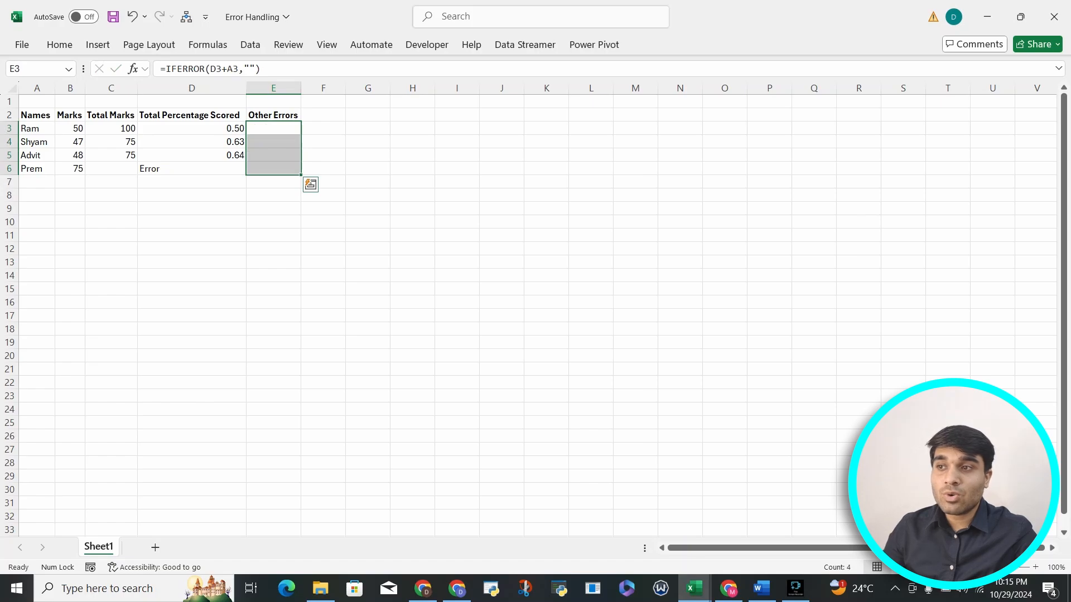
Start a formula in G3 with =IF and bring up the description of the IFNA function
key(Right)
key(Right)
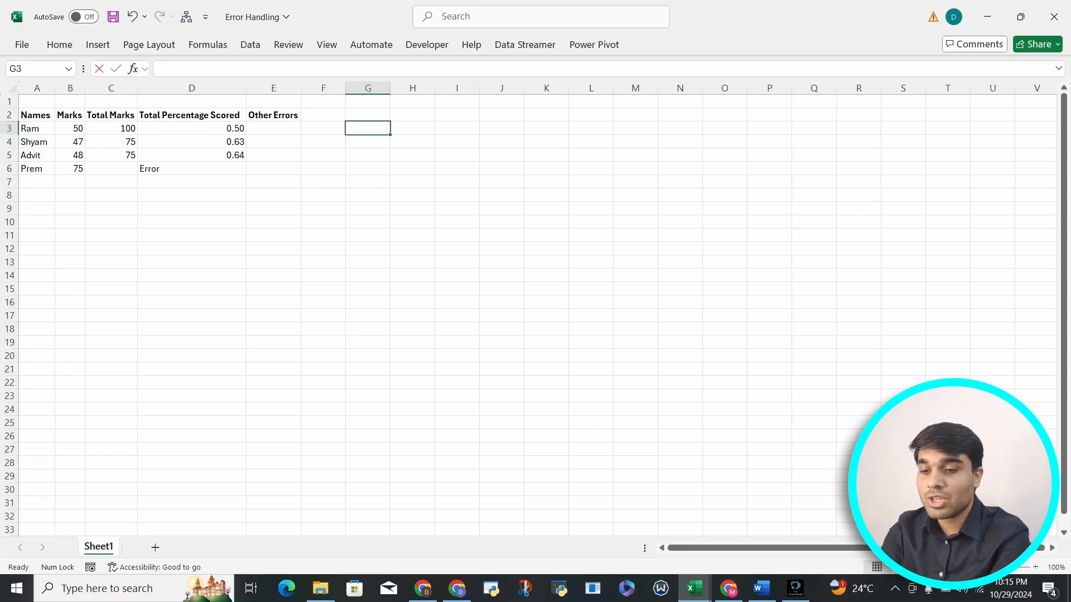
text(=IF)
key(Down)
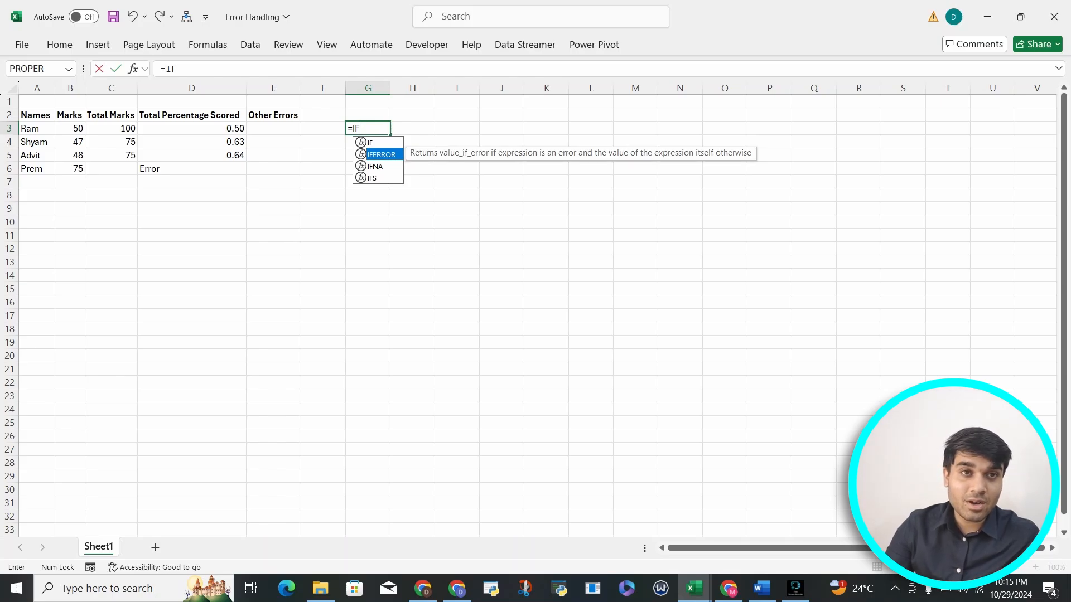
key(Down)
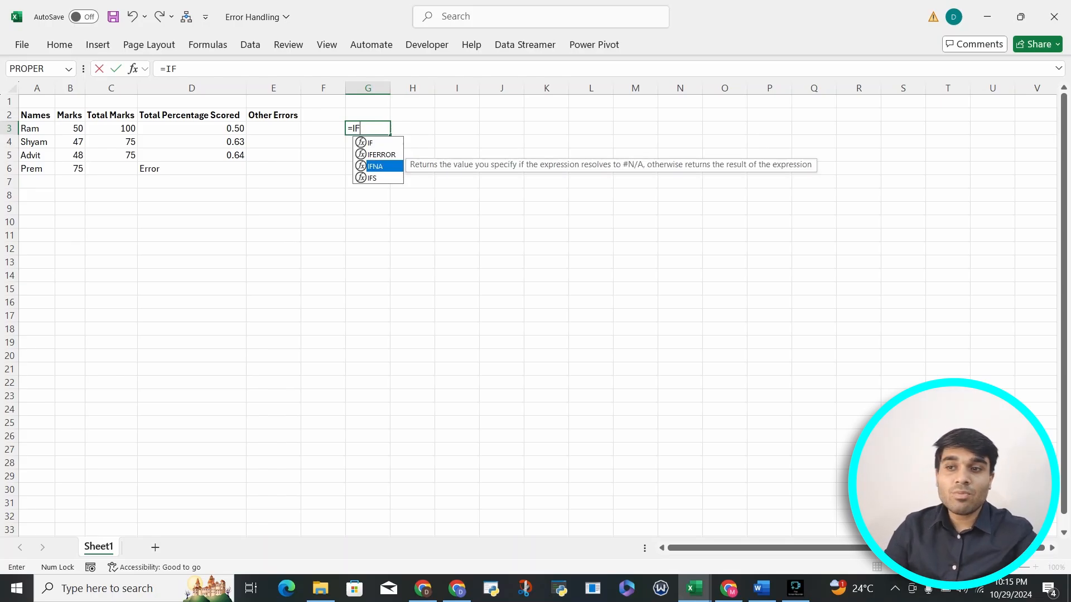